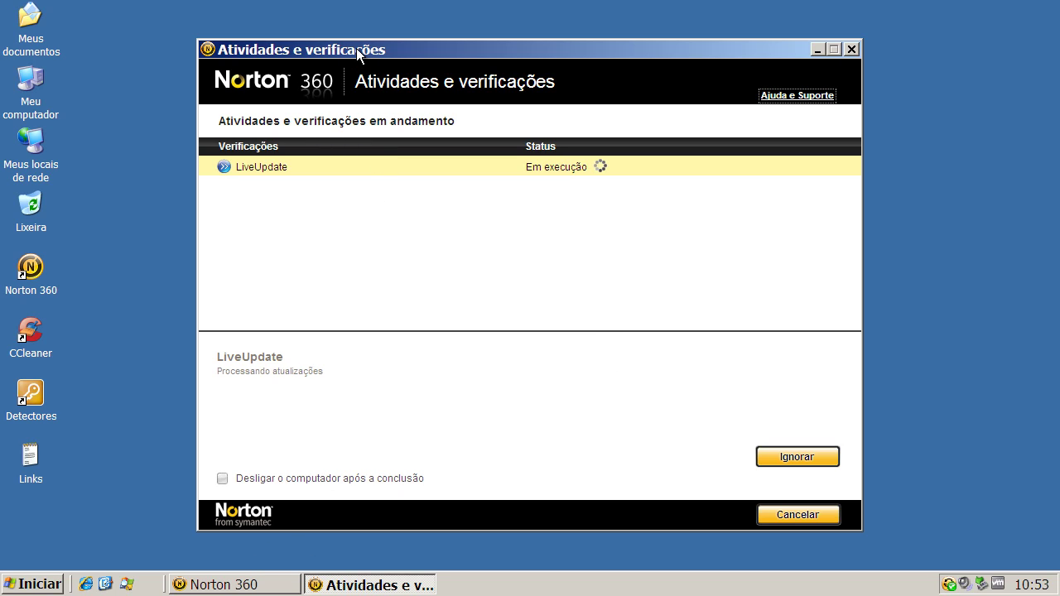
Step: Restart the computer immediately to finish applying the LiveUpdate updates
left_click_drag(356, 48, 356, 41)
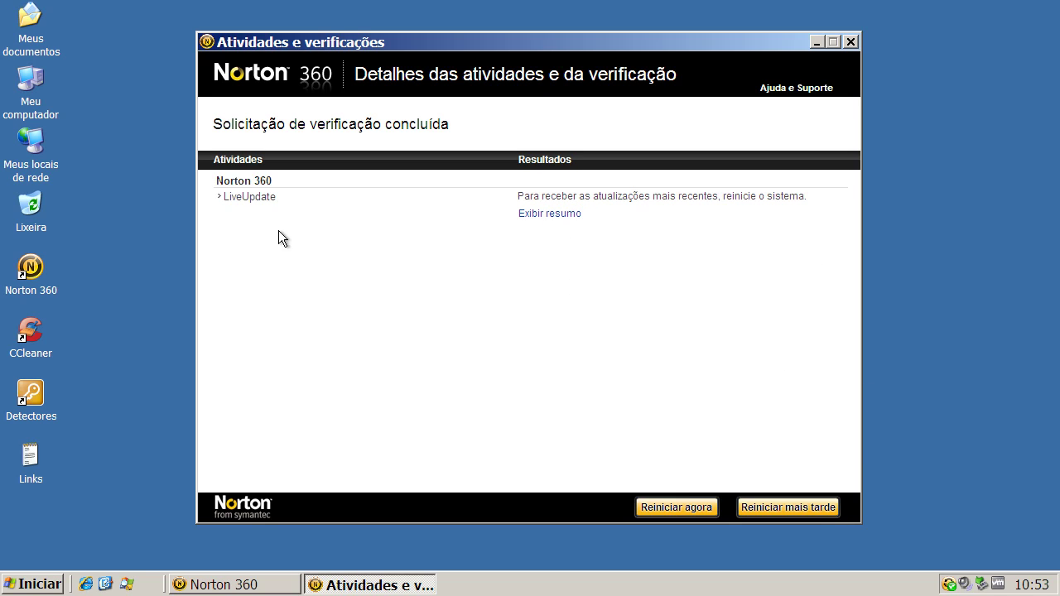
left_click(671, 508)
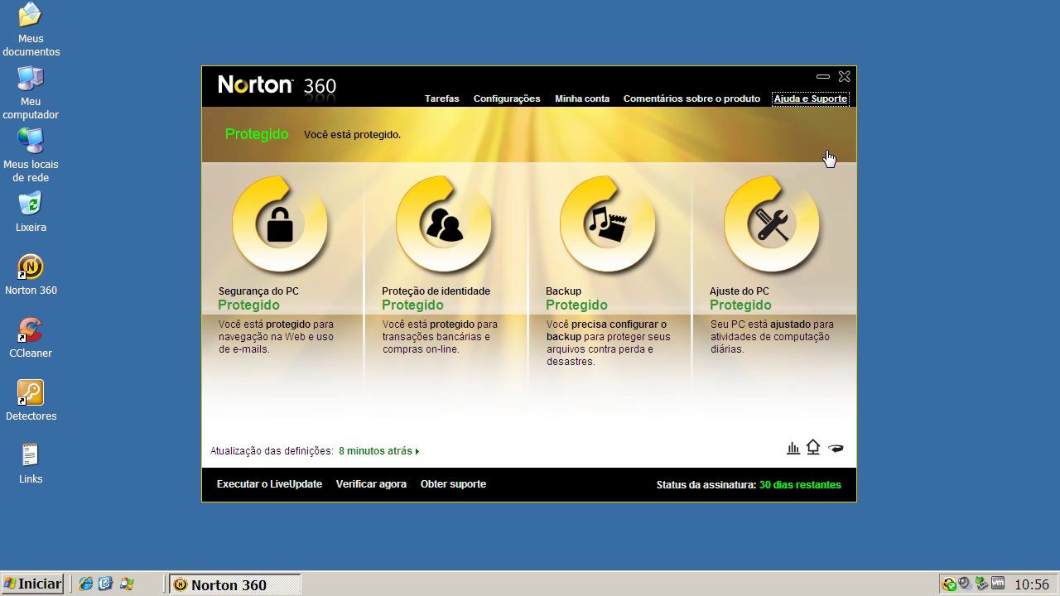
Step: View the product and version information for Norton 360, and close the program's window
left_click(832, 102)
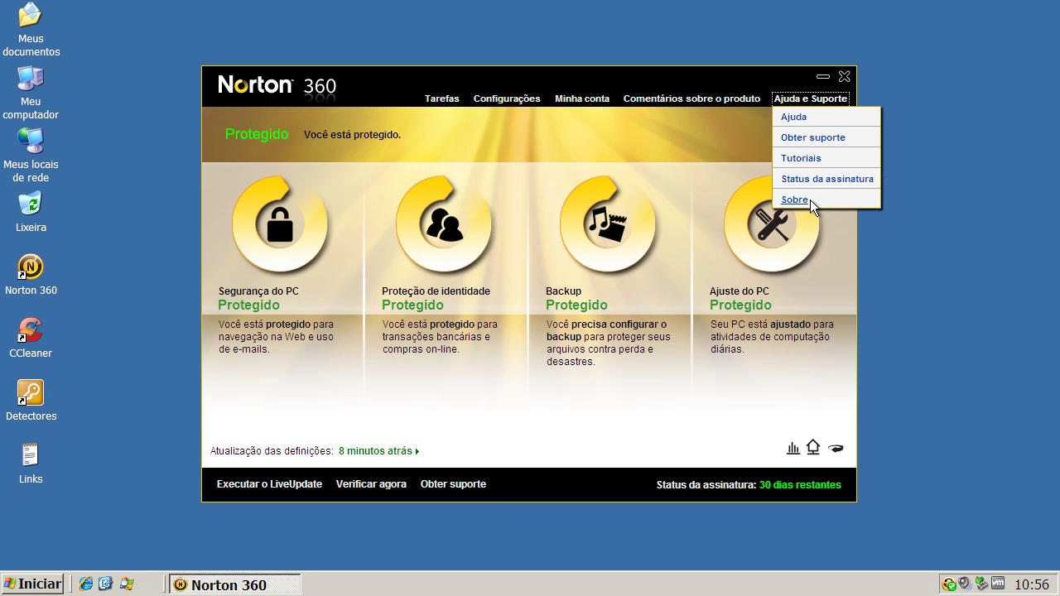
left_click(796, 200)
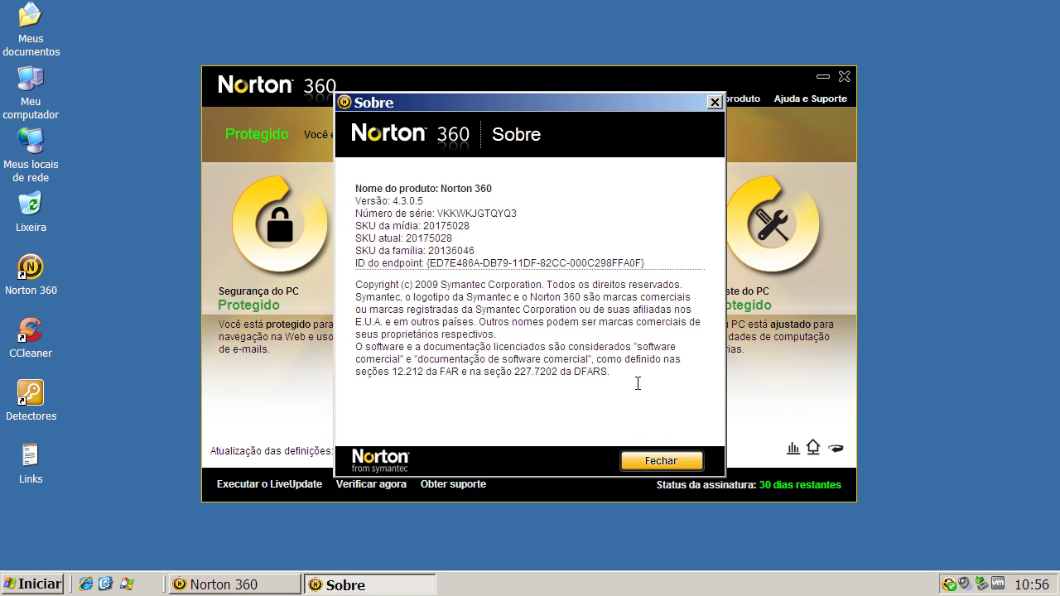
left_click(668, 462)
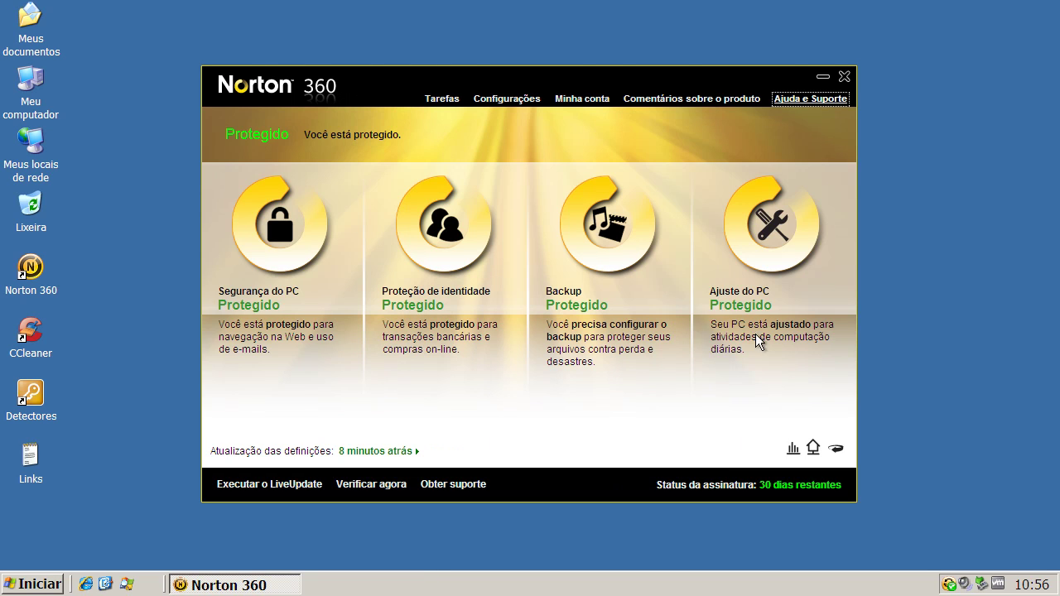
left_click(845, 76)
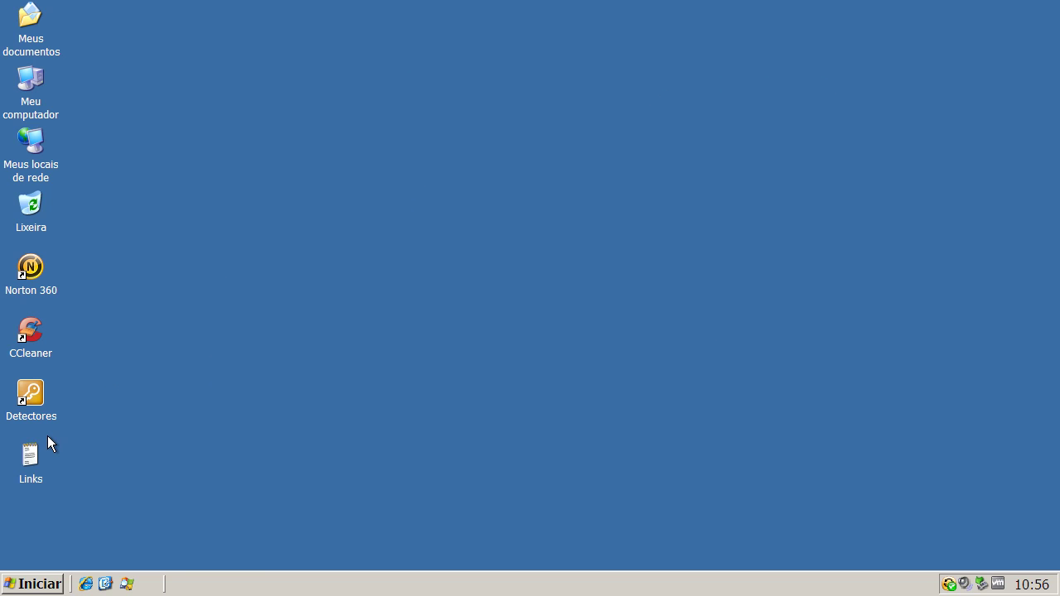
Step: Examine the two Symantec ccsvchst.exe processes and their memory use in Process Explorer with the list sorted by company name
left_click(129, 584)
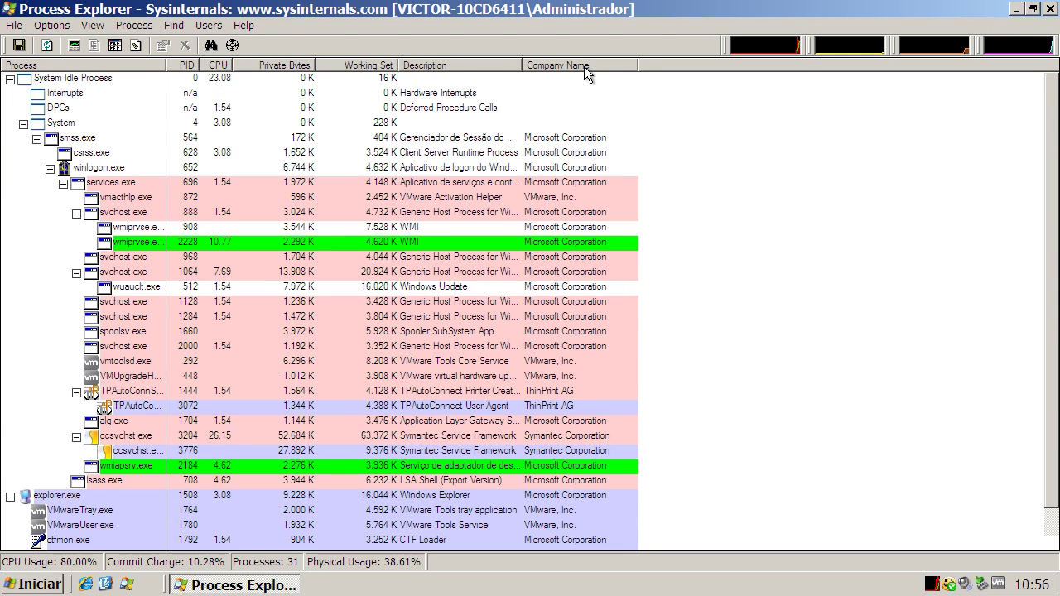
left_click(584, 66)
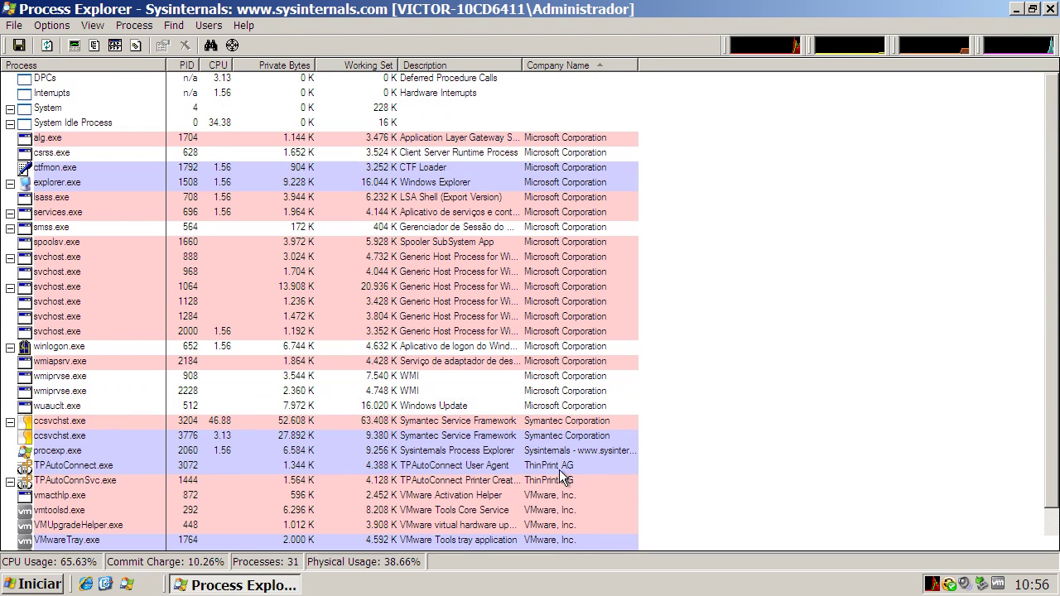
left_click(565, 437)
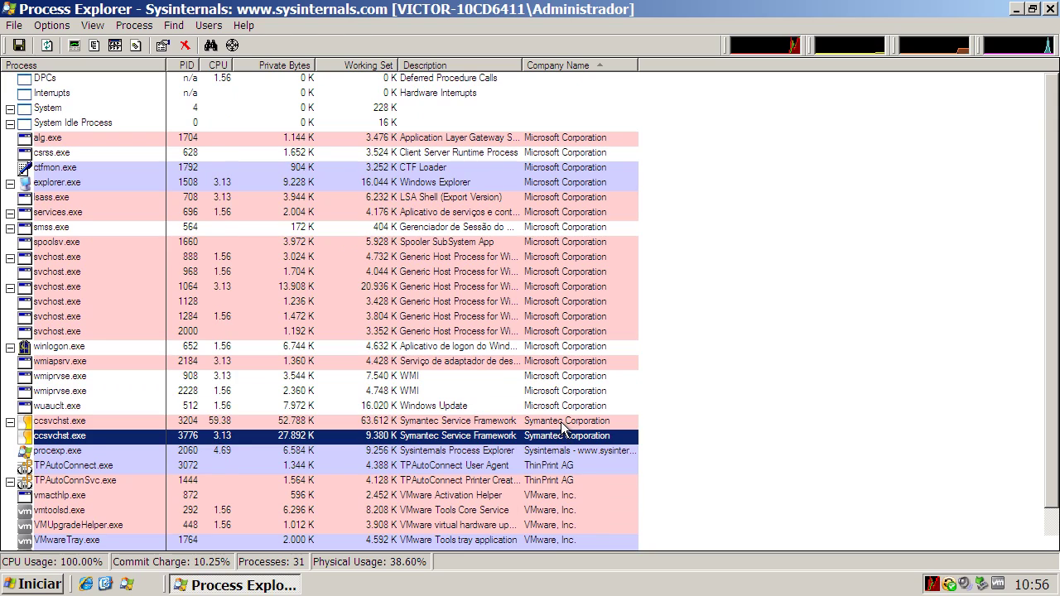
left_click(563, 423)
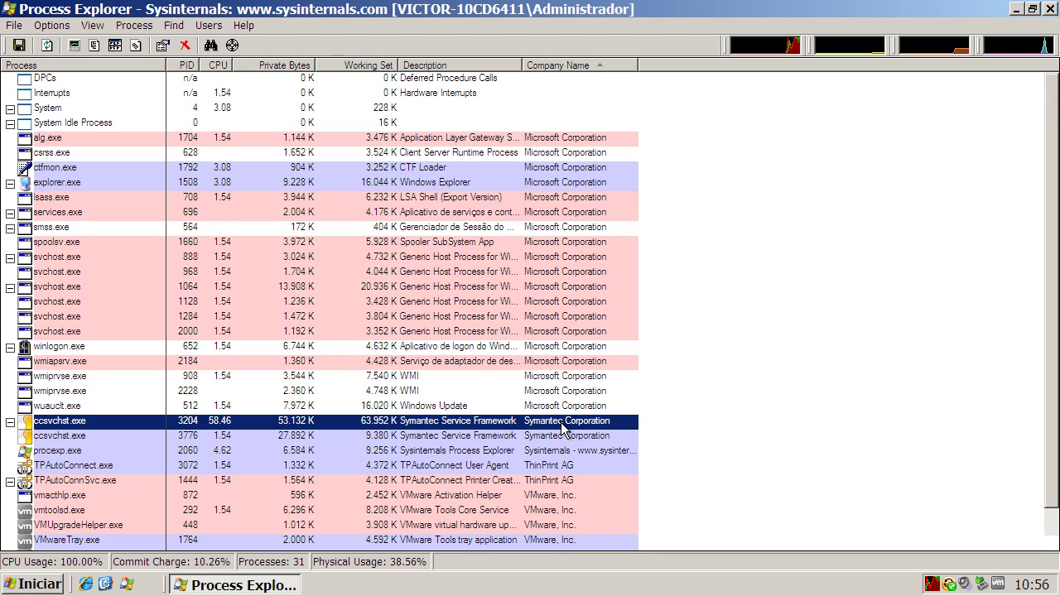
left_click(383, 439)
left_click(387, 424)
left_click(406, 440)
left_click(407, 424)
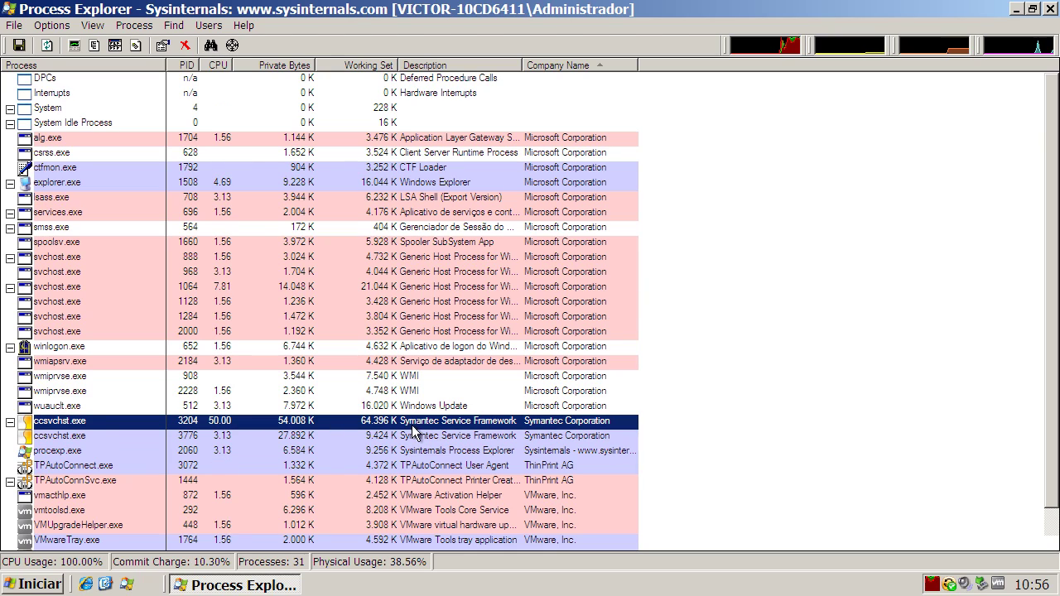
left_click(404, 439)
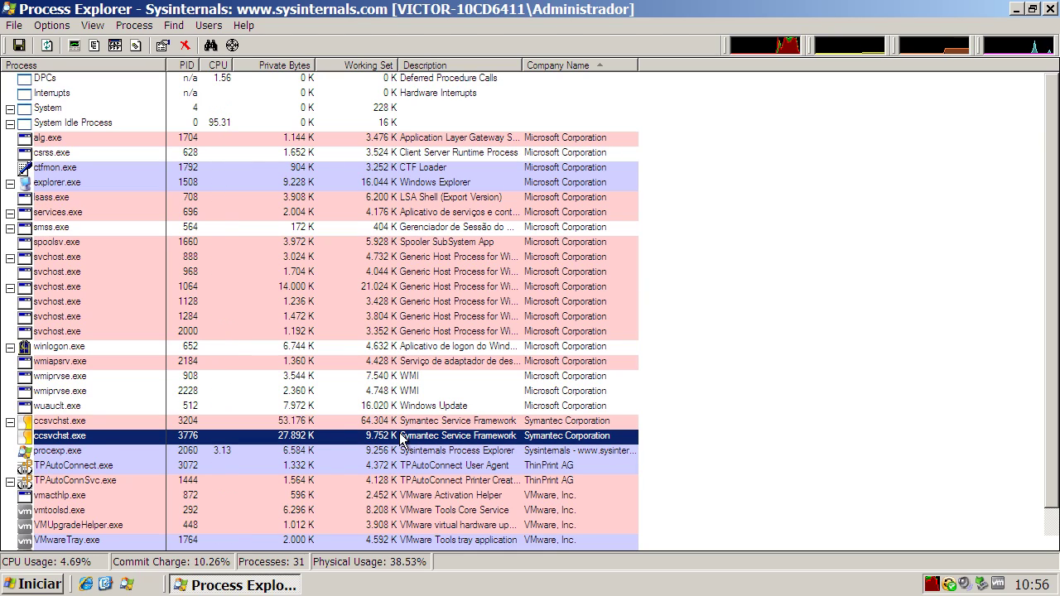
left_click(405, 424)
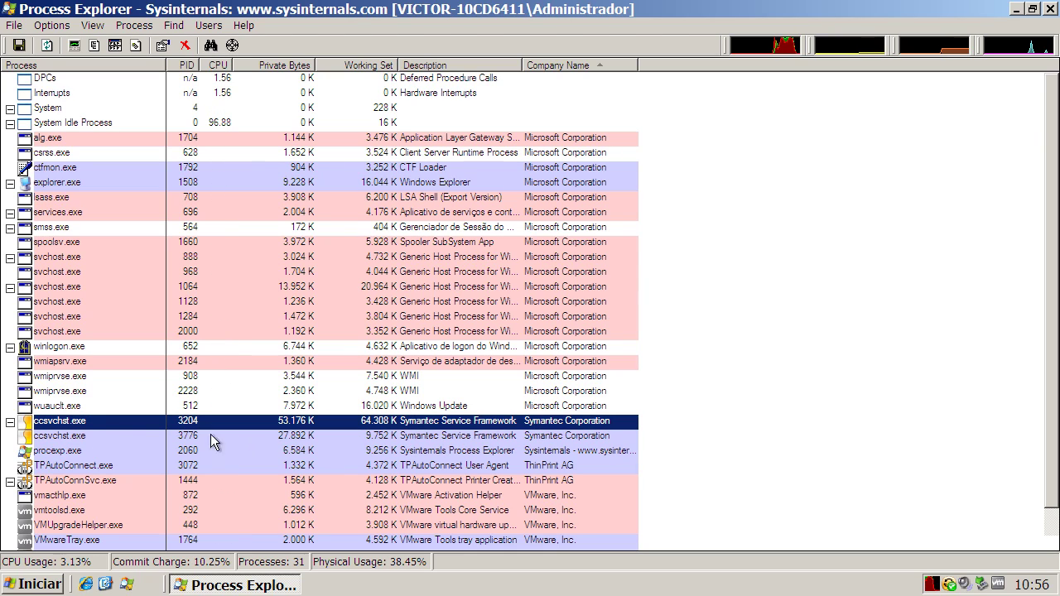
left_click(76, 439)
left_click(83, 424)
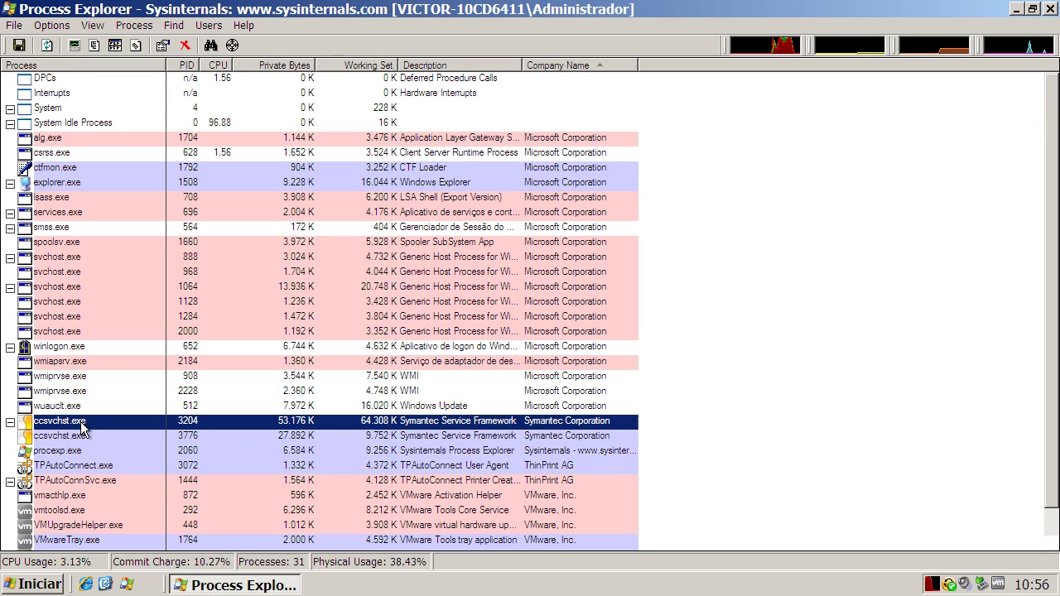
left_click(499, 439)
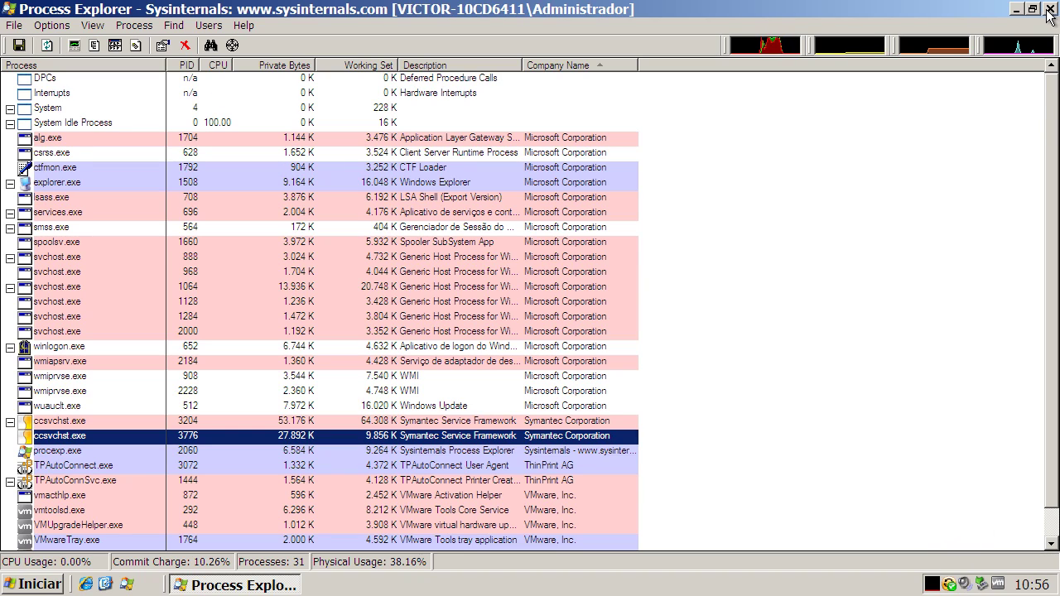
left_click(1048, 10)
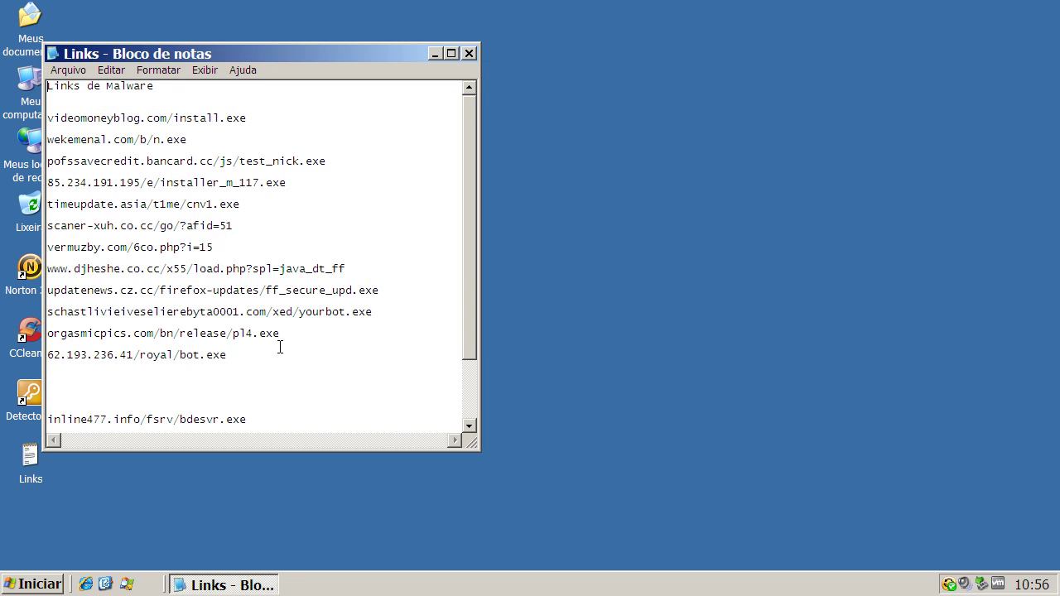
Step: Copy the first link, videomoneyblog.com/install.exe, from the Links text file and minimize Notepad
double_click(175, 114)
right_click(175, 114)
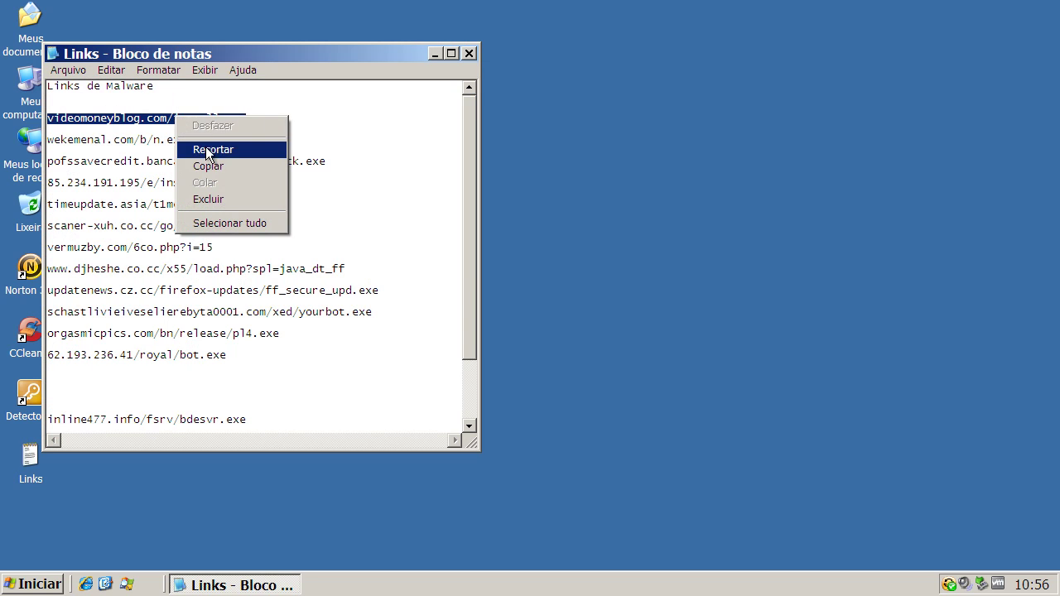
left_click(207, 161)
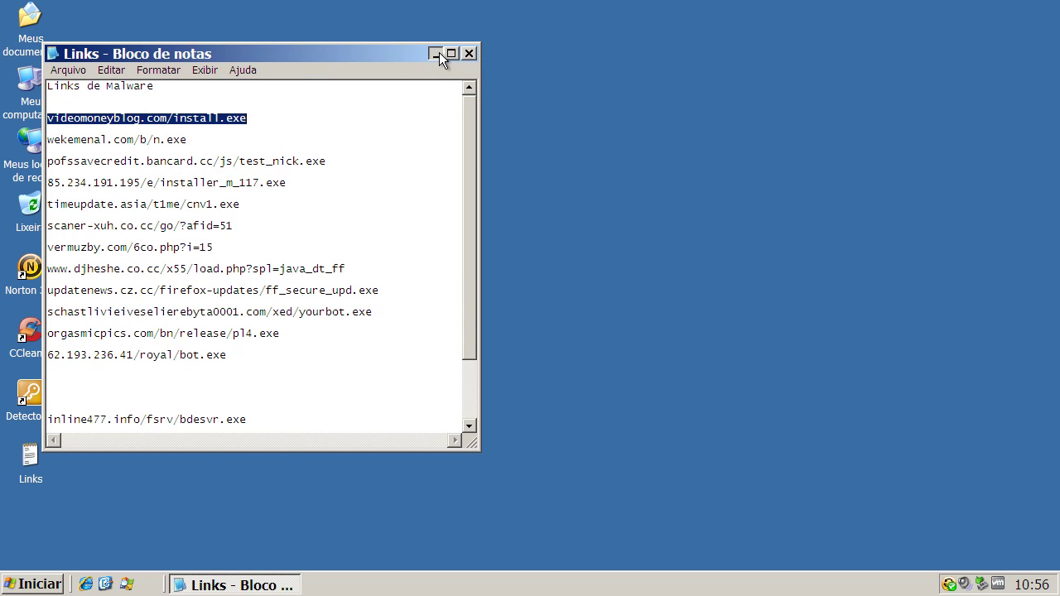
left_click(437, 53)
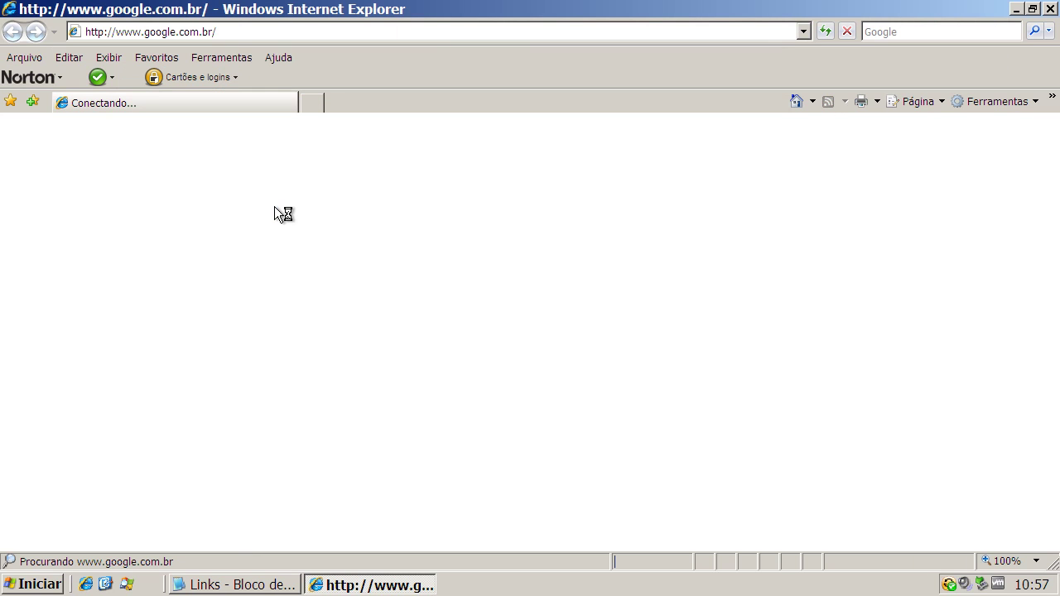
Step: Open the copied address in Internet Explorer and run install.exe directly, with its download progress window minimized
left_click(246, 27)
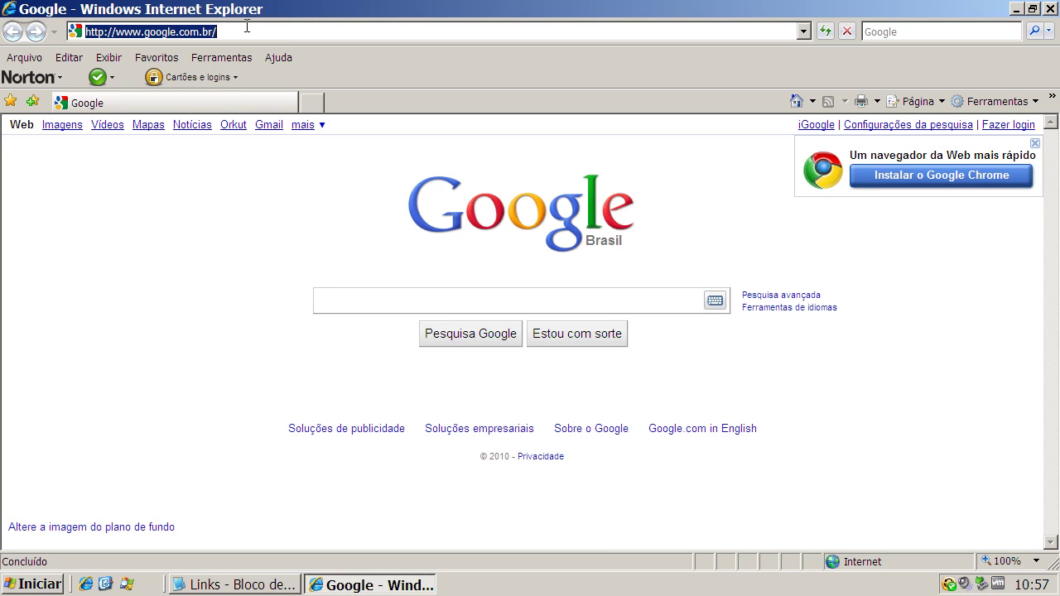
key("ctrl+v")
key("Return")
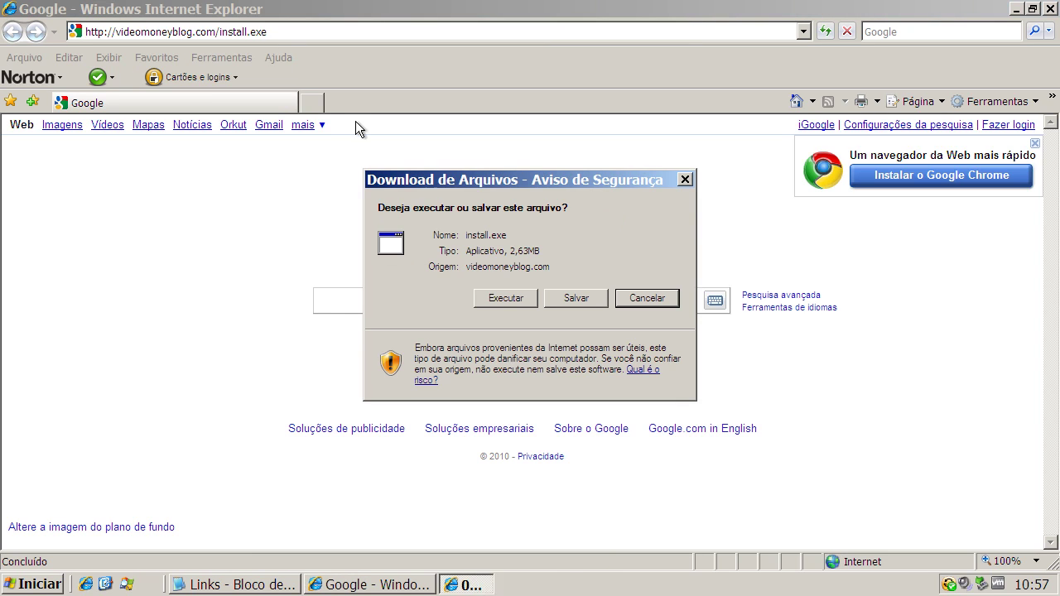
left_click(496, 296)
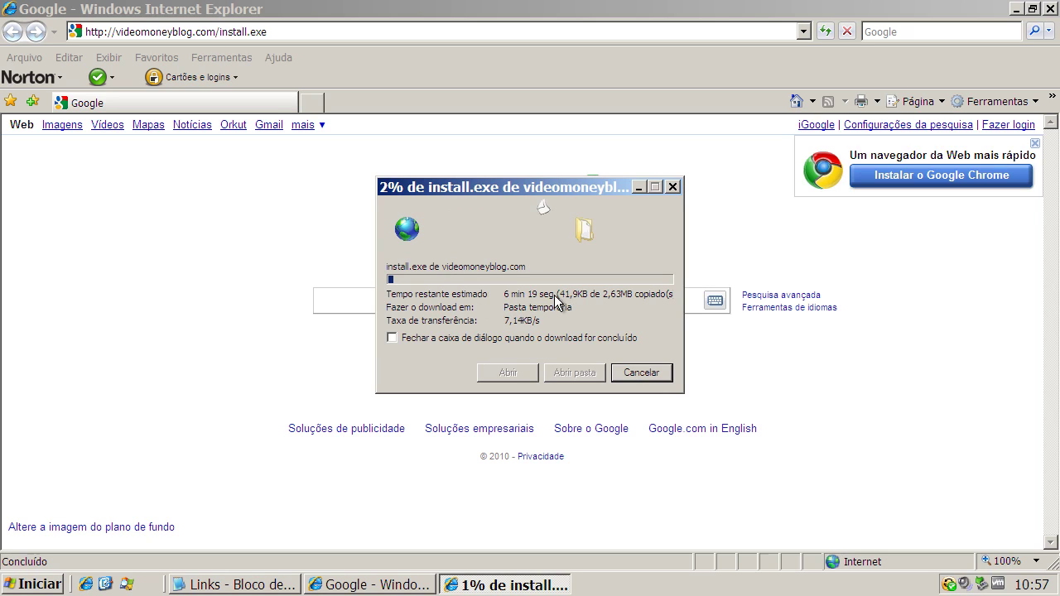
left_click(639, 187)
Step: Switch to the Links file in Notepad and copy the second link, wekemenal.com/b/n.exe
left_click(258, 585)
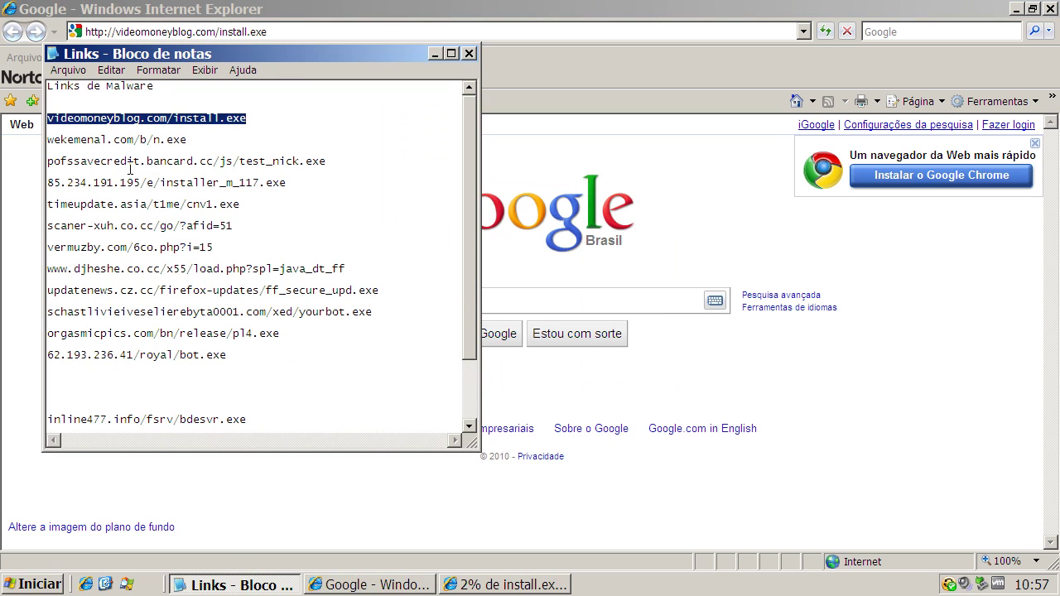
double_click(124, 140)
right_click(124, 139)
left_click(164, 191)
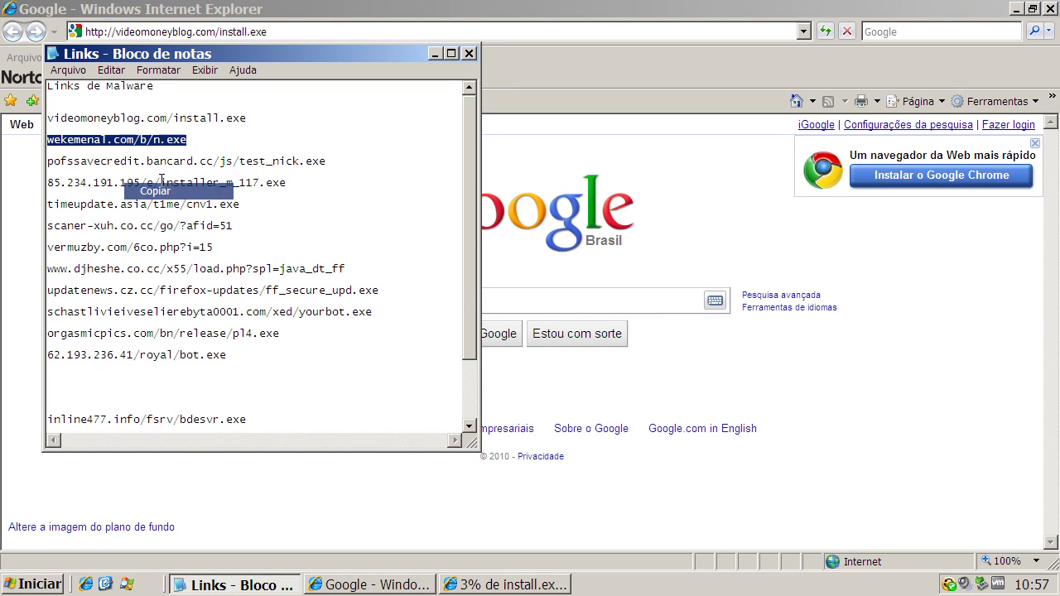
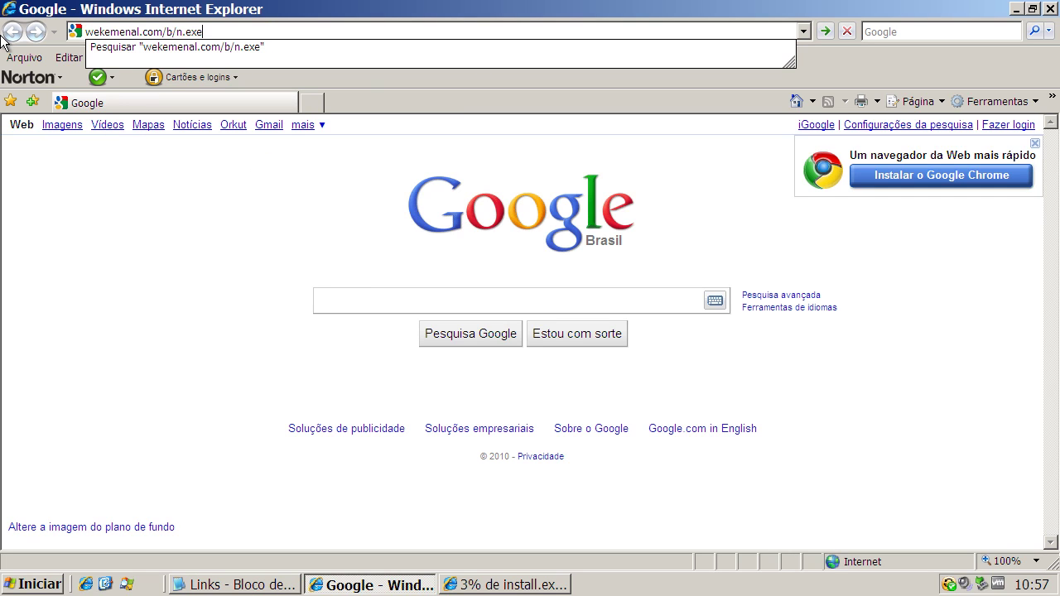
Step: Try to run n.exe from wekemenal.com in Internet Explorer and review Norton's File Insight report on it
key("Return")
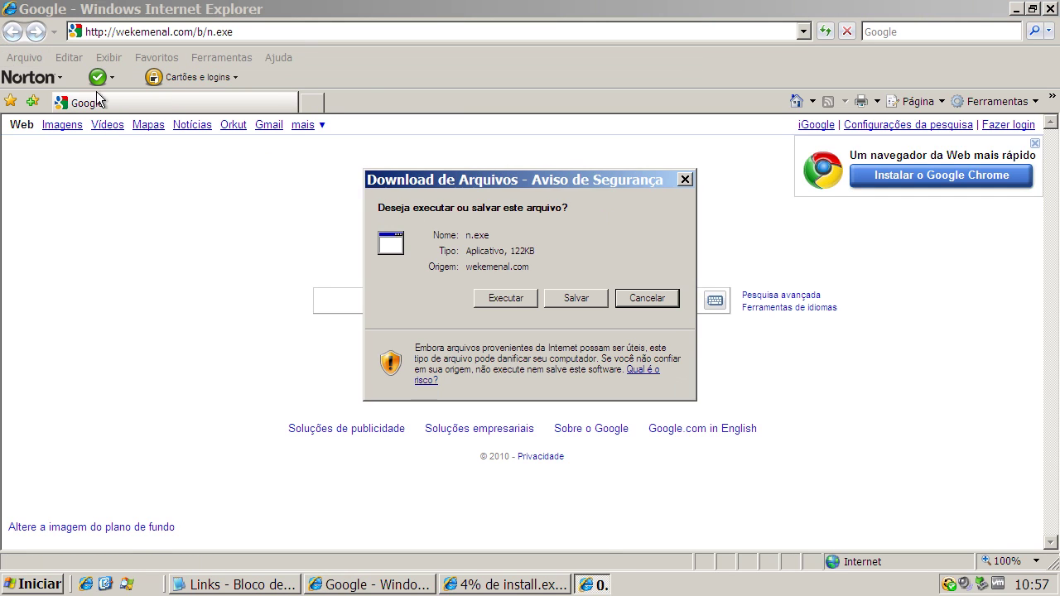
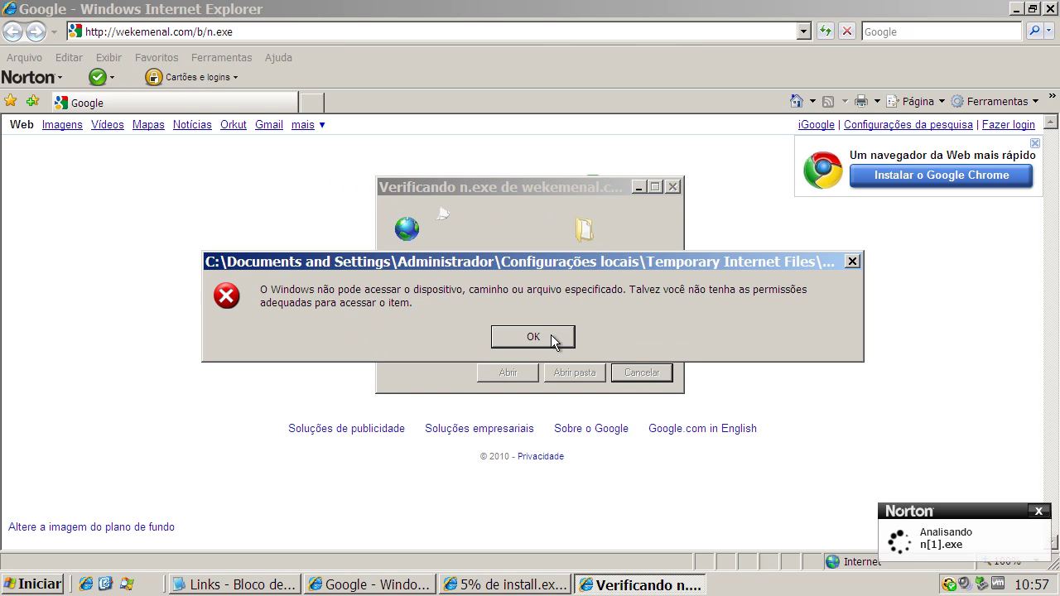
left_click(550, 337)
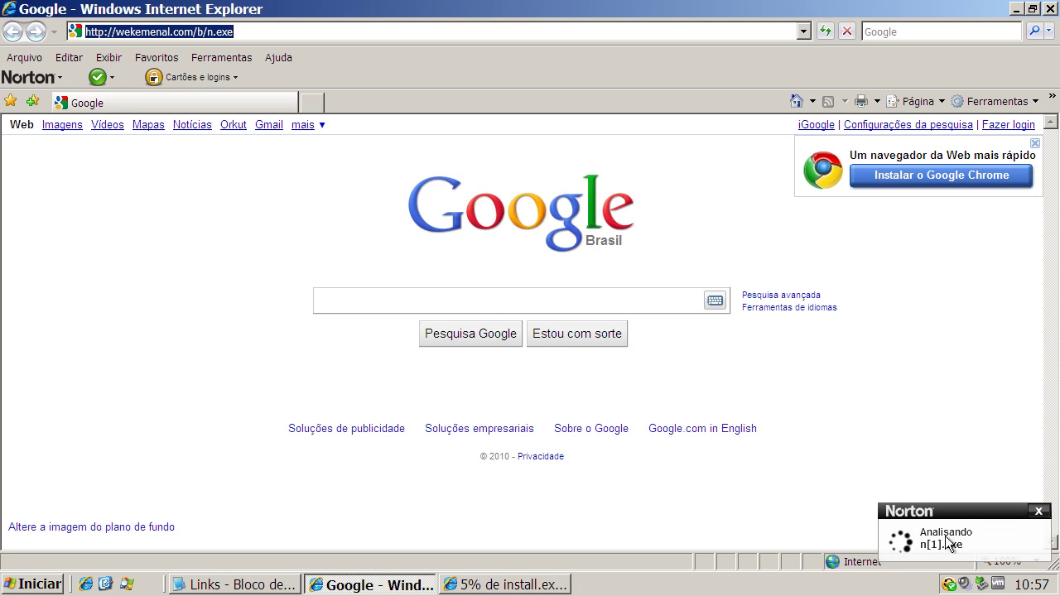
left_click(234, 585)
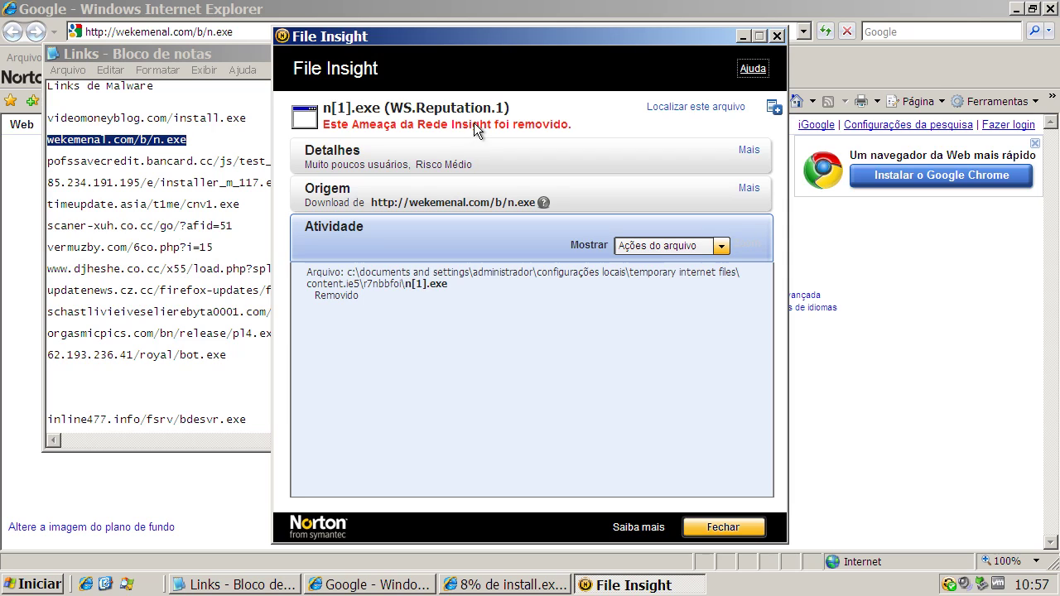
left_click(778, 36)
Step: Copy the third link, pofssavecredit.bancard.cc/js/test_nick.exe, from the Links file
double_click(94, 166)
right_click(96, 163)
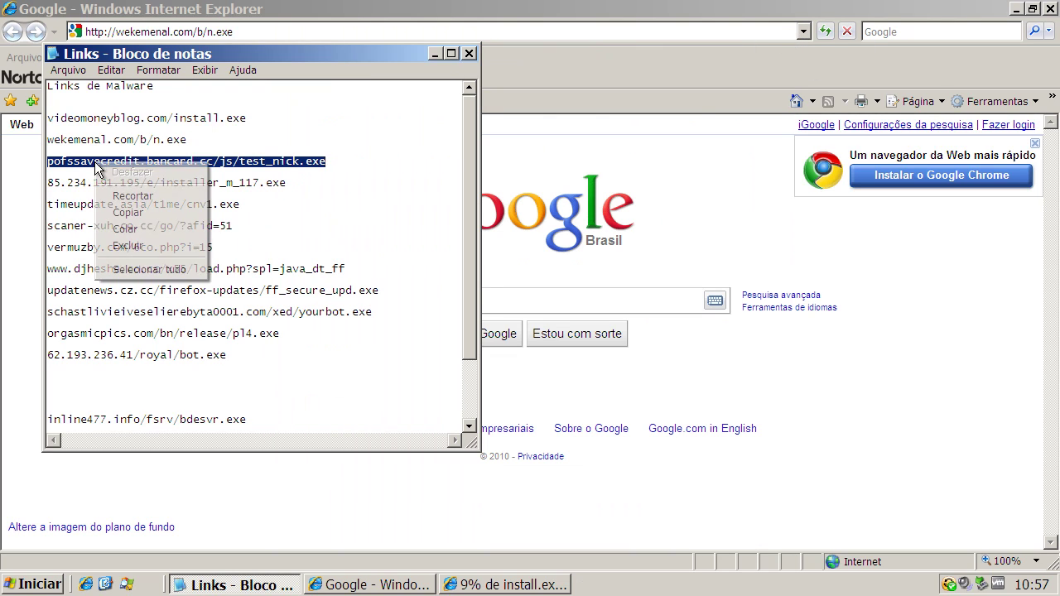
left_click(126, 213)
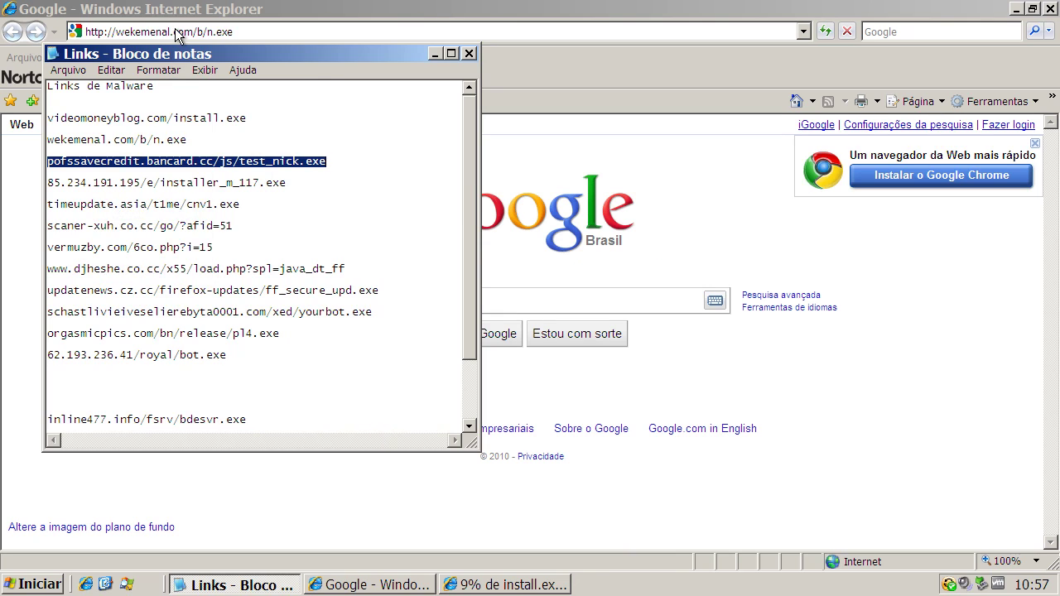
Step: Open the copied test_nick.exe address in Internet Explorer and dismiss Norton's threat notification
left_click(175, 30)
key("ctrl+v")
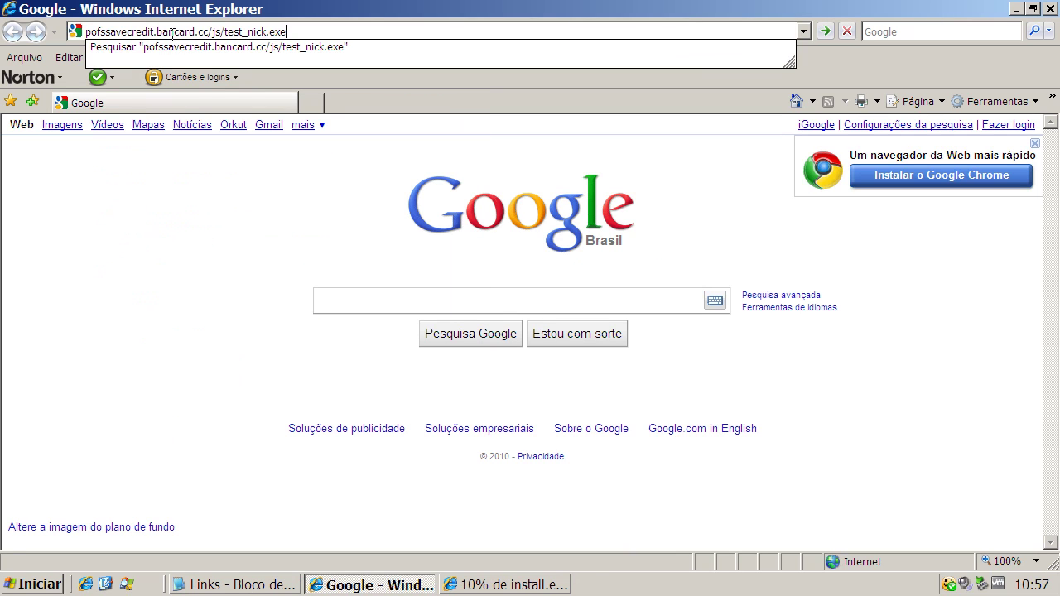
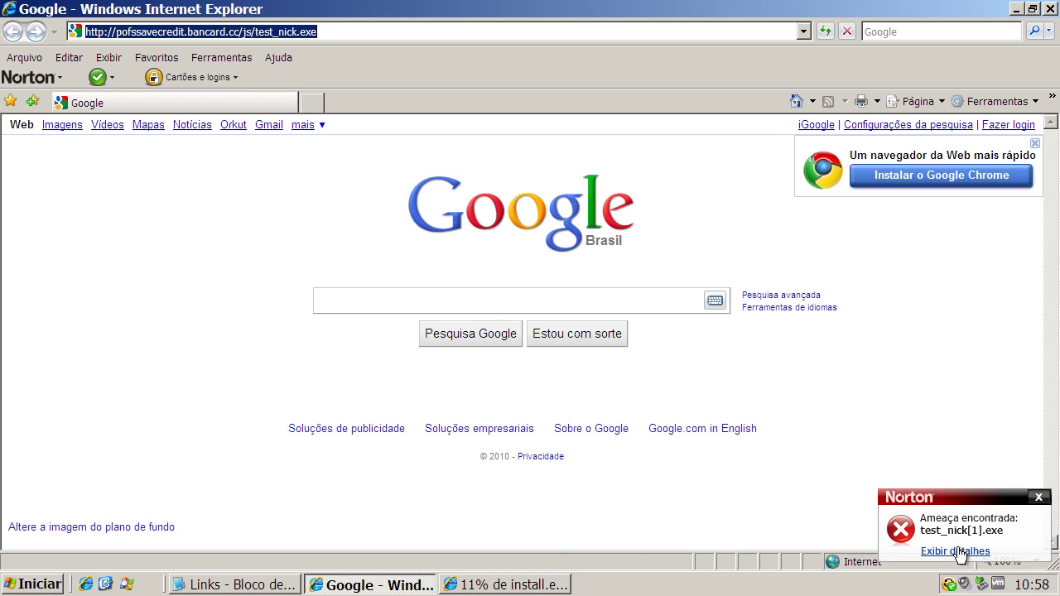
left_click(1039, 498)
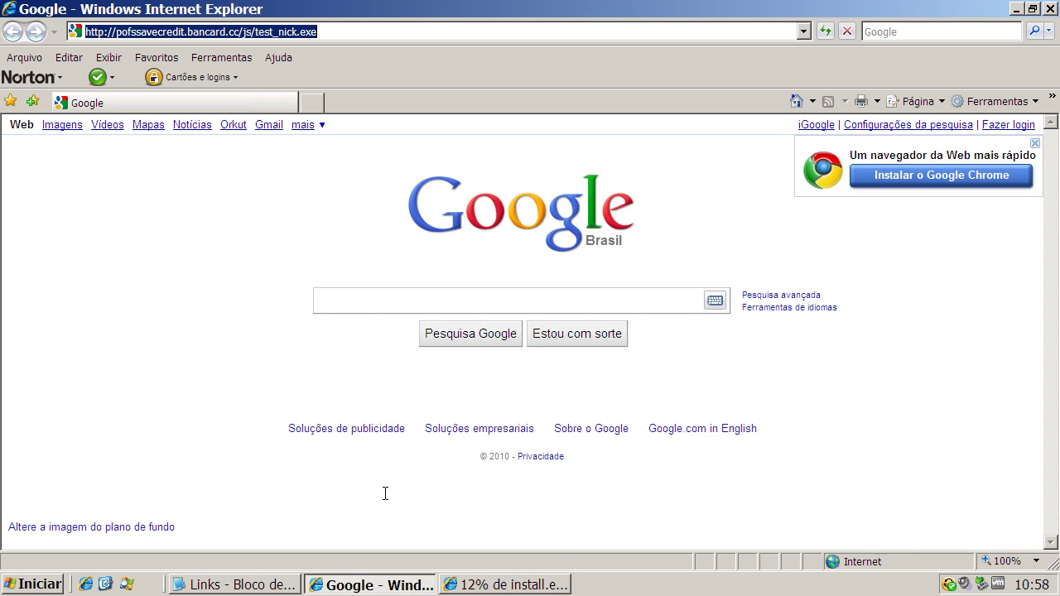
Step: Switch to the Links file in Notepad and copy the fourth link, 85.234.191.195/e/installer_m_117.exe
left_click(246, 585)
double_click(139, 182)
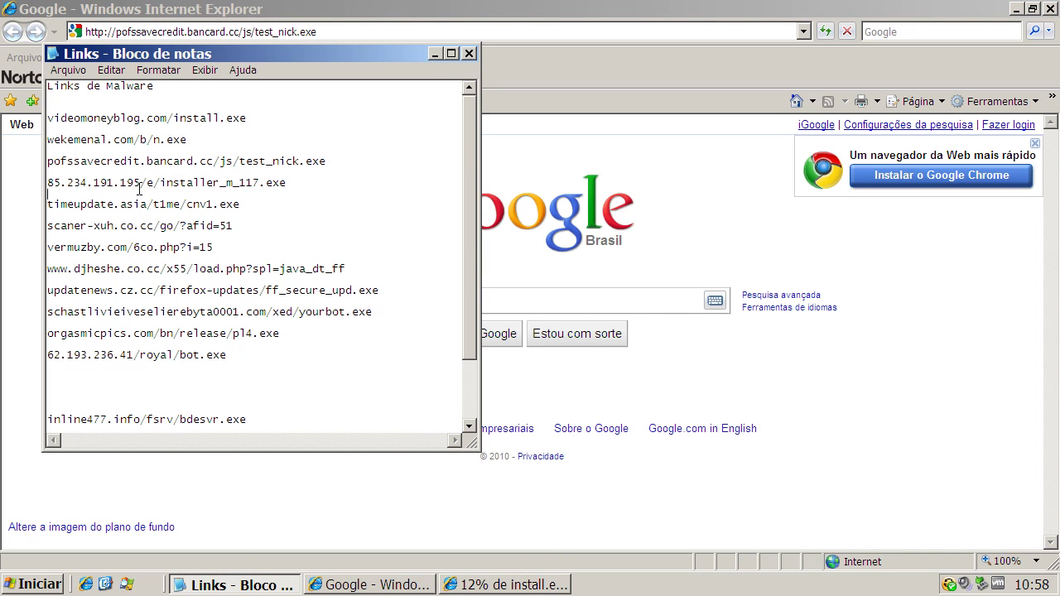
right_click(140, 182)
left_click(173, 233)
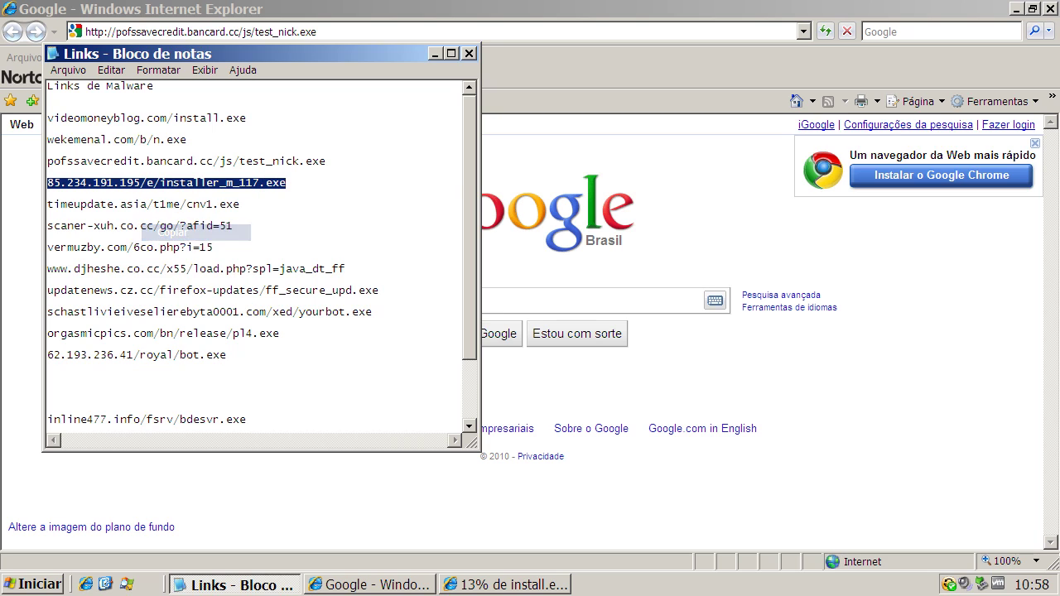
Step: Try to run installer_m_117.exe from the copied address in Internet Explorer and dismiss Norton's threat notification
left_click(175, 30)
key("ctrl+v")
key("Return")
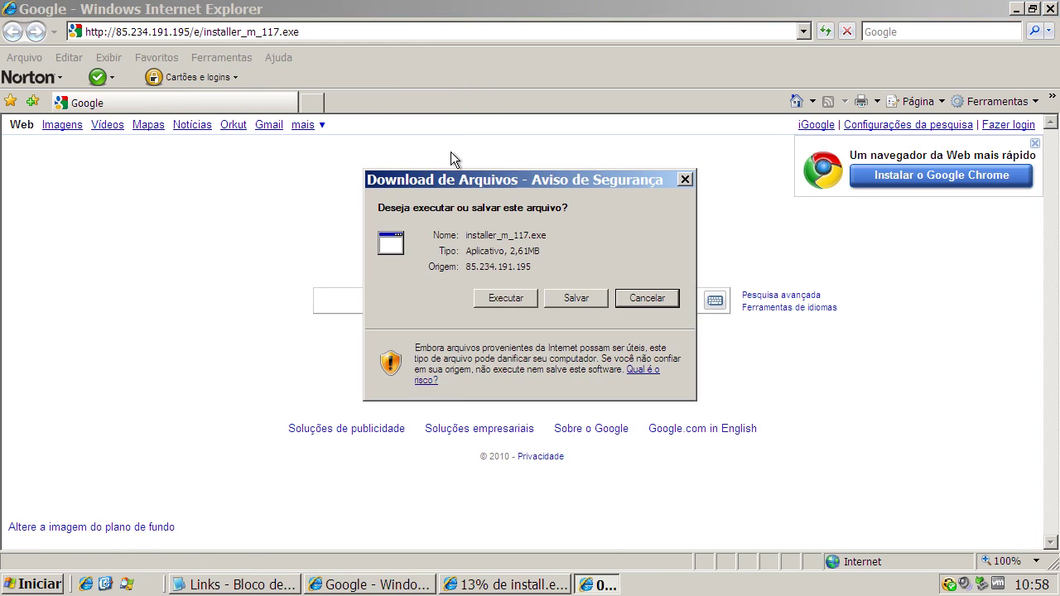
left_click(503, 295)
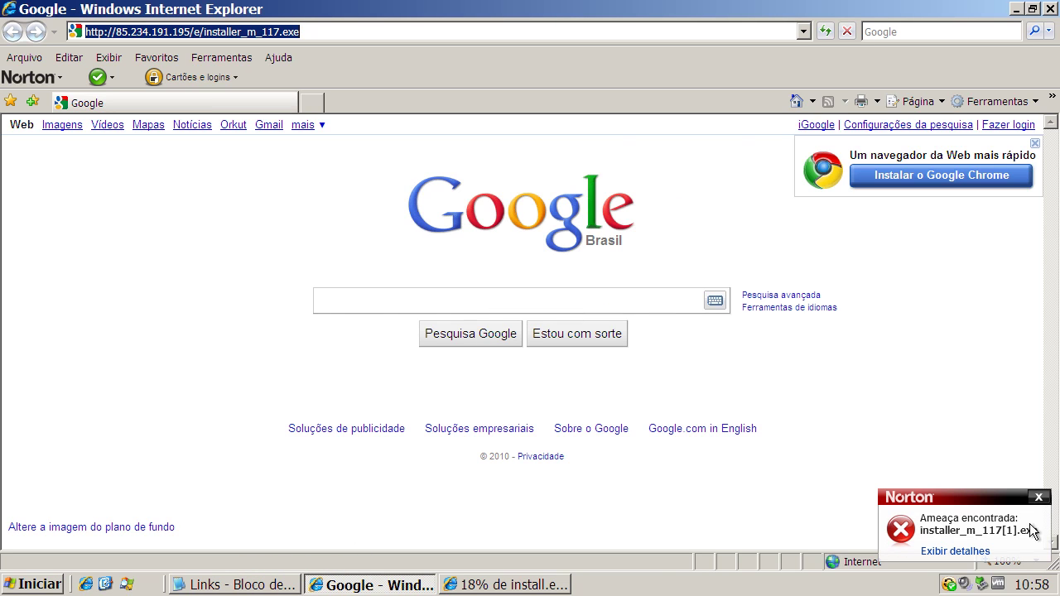
left_click(1039, 498)
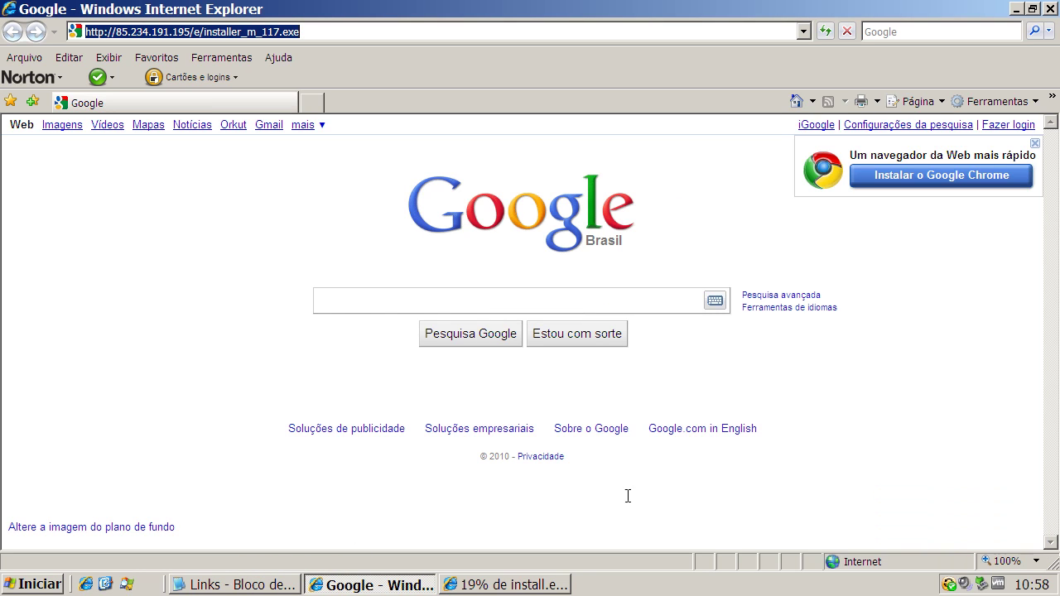
Step: Open the timeupdate.asia/t1me/cnv1.exe link from the Links file in Internet Explorer and dismiss Norton's notification
left_click(266, 580)
left_click_drag(47, 204, 240, 204)
right_click(170, 204)
left_click(192, 253)
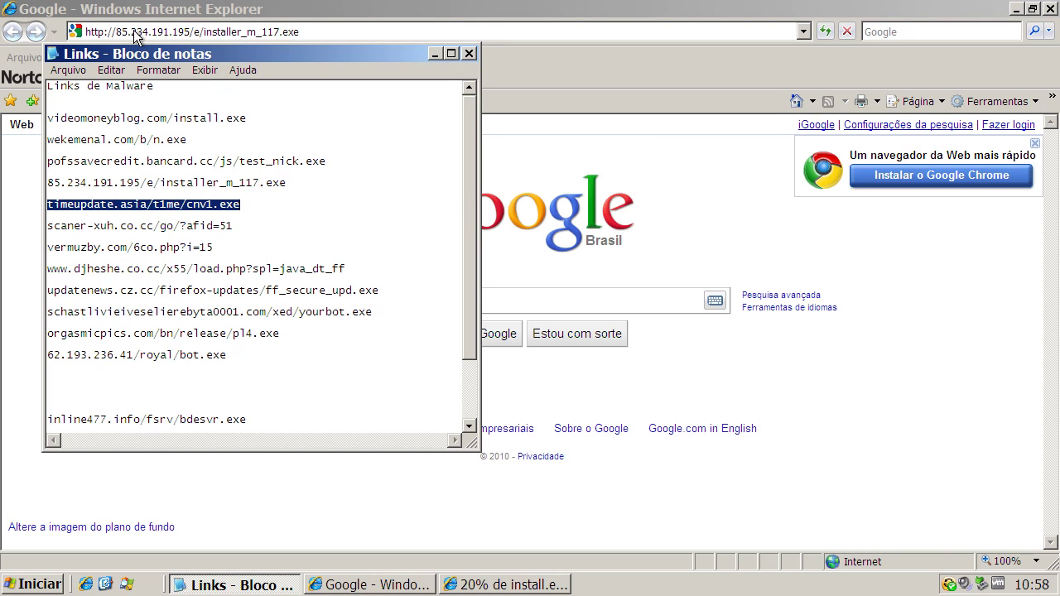
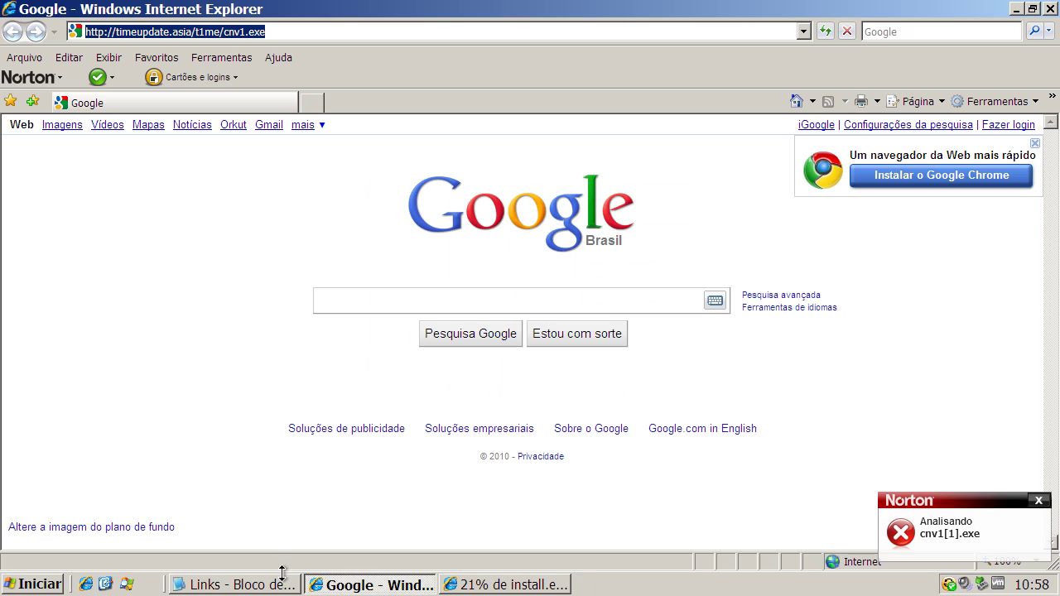
left_click(1041, 498)
Step: Open the scaner-xuh.co.cc/go/?afid=51 link from the Links file in Internet Explorer and dismiss Norton's threat notification
left_click(248, 584)
left_click(174, 223)
double_click(175, 226)
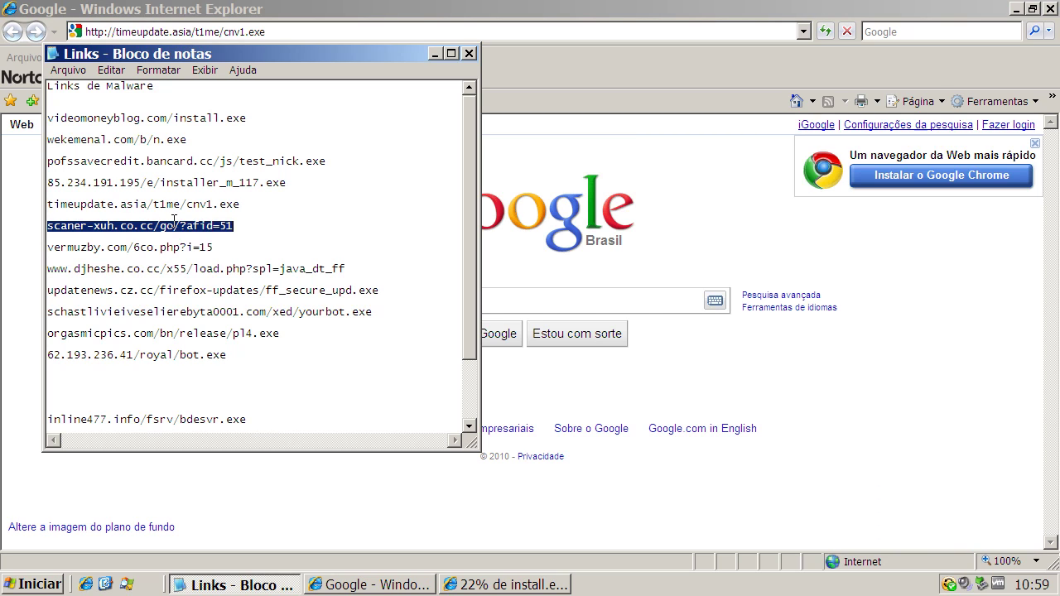
right_click(175, 224)
left_click(204, 274)
left_click(190, 37)
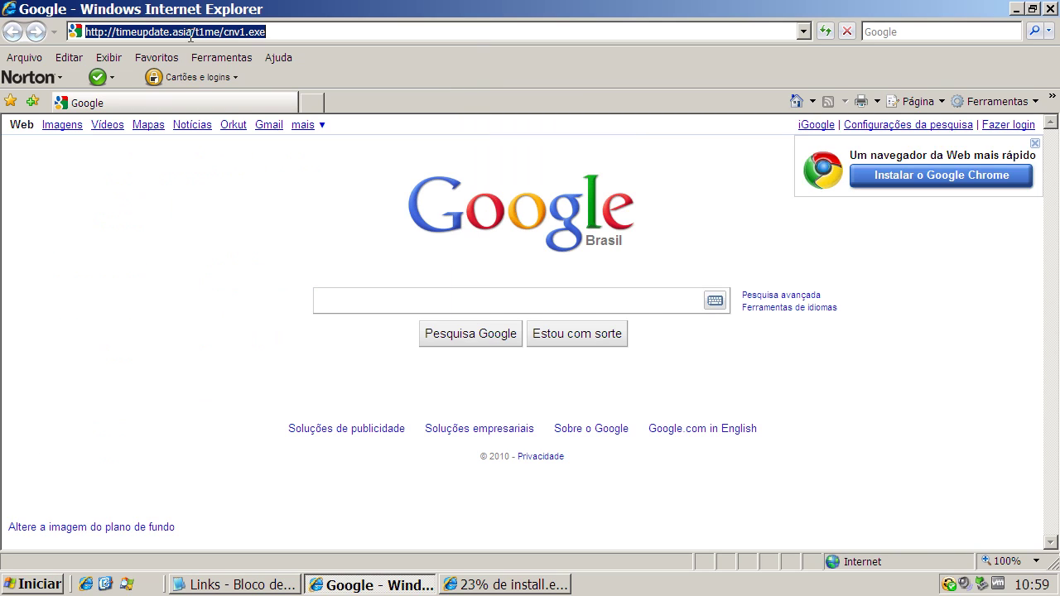
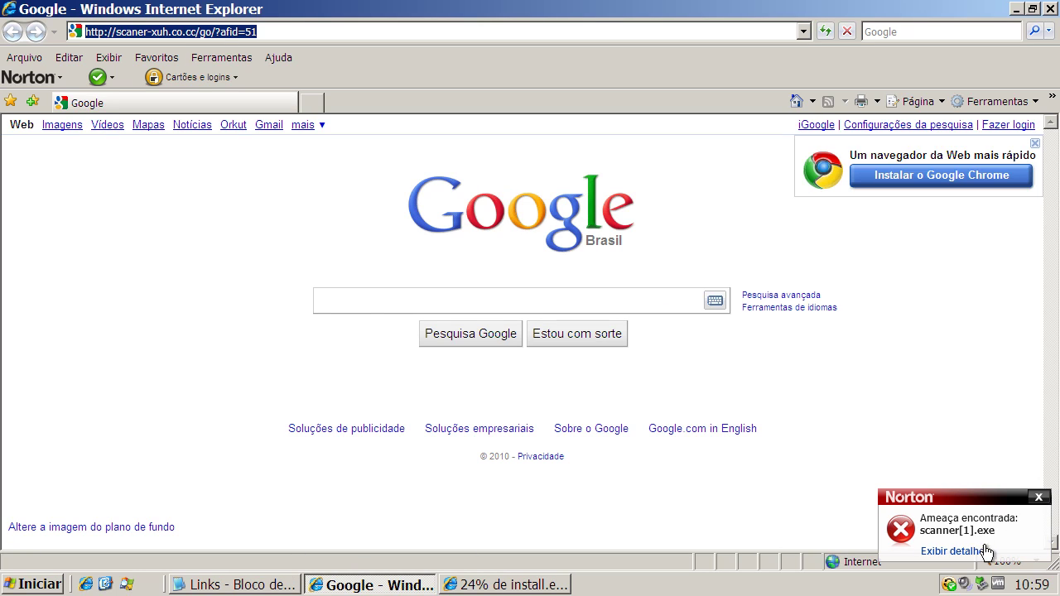
left_click(1040, 498)
Step: Switch to the Links file in Notepad and copy the link vermuzby.com/6co.php?i=15
left_click(215, 585)
double_click(173, 252)
left_click(173, 252)
double_click(173, 252)
left_click(173, 252)
right_click(174, 249)
left_click(174, 252)
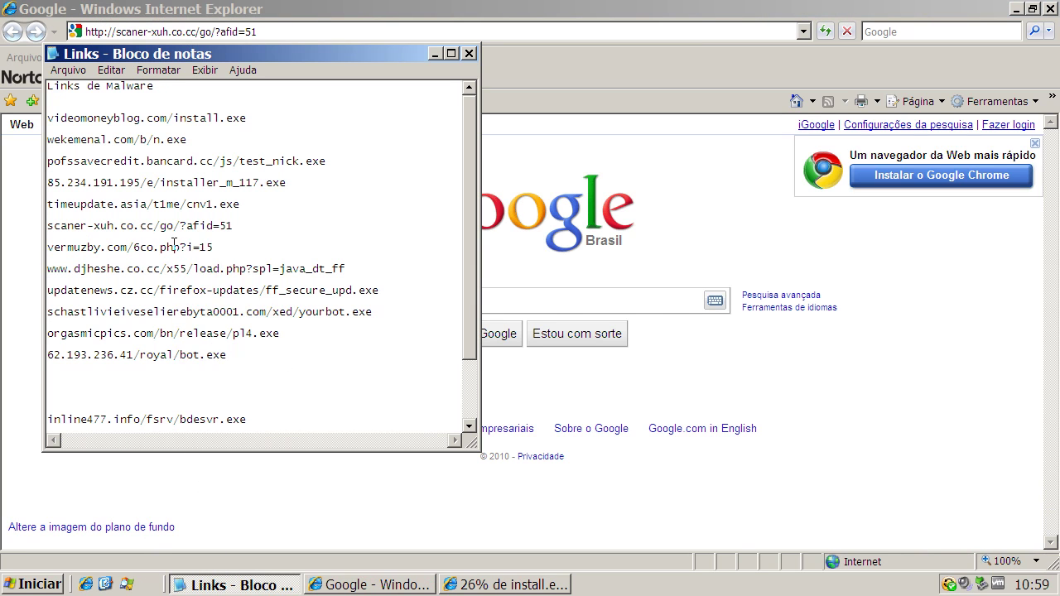
double_click(174, 250)
key("ctrl+c")
right_click(176, 249)
left_click(206, 295)
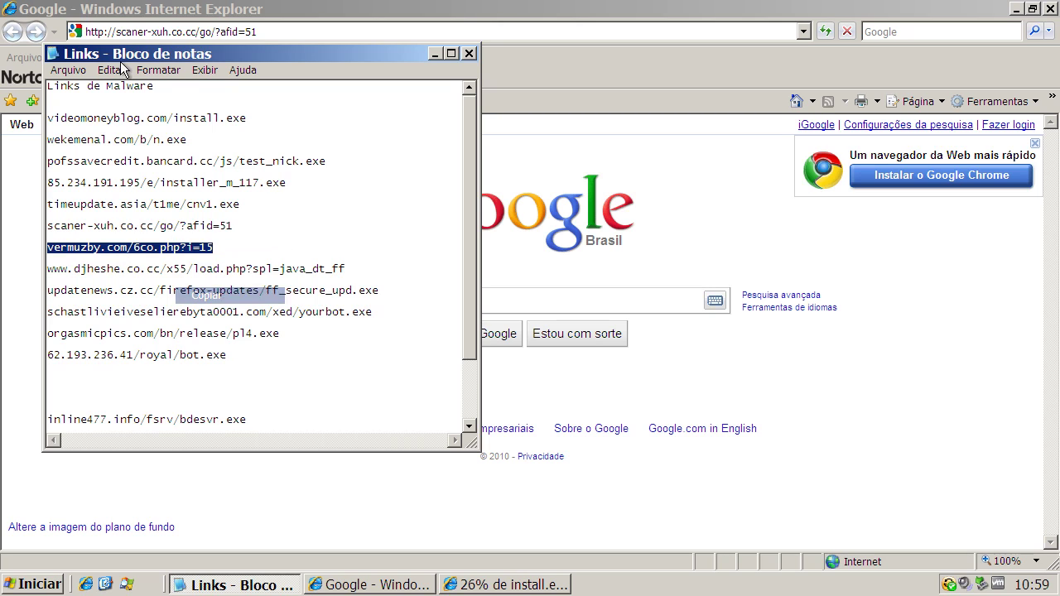
Step: Open the copied vermuzby.com address in Internet Explorer
left_click(117, 39)
key("ctrl+v")
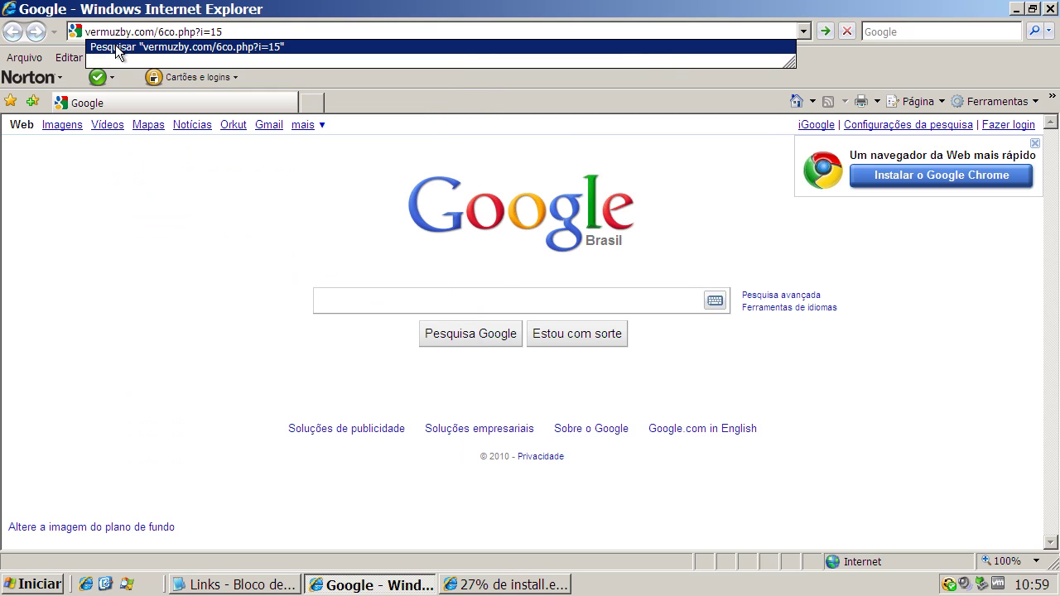
key("Return")
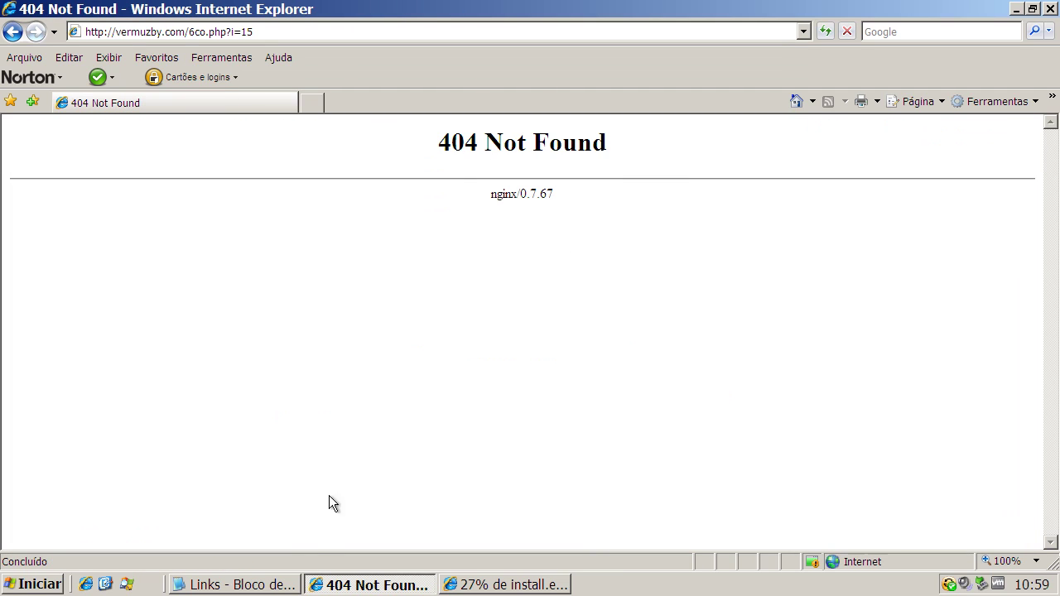
left_click(290, 582)
left_click(204, 269)
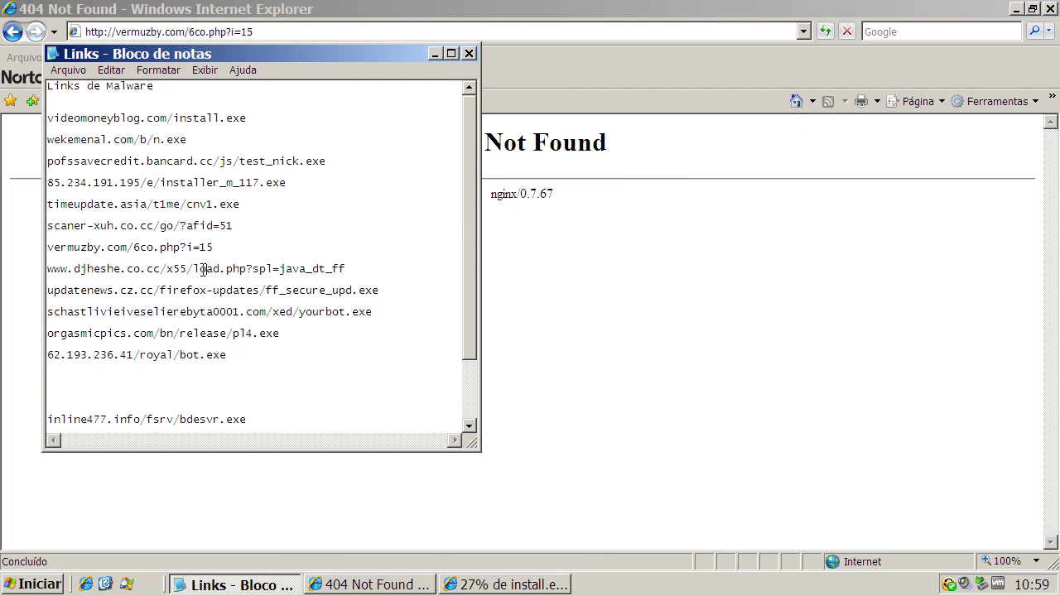
double_click(204, 270)
right_click(204, 269)
left_click(249, 322)
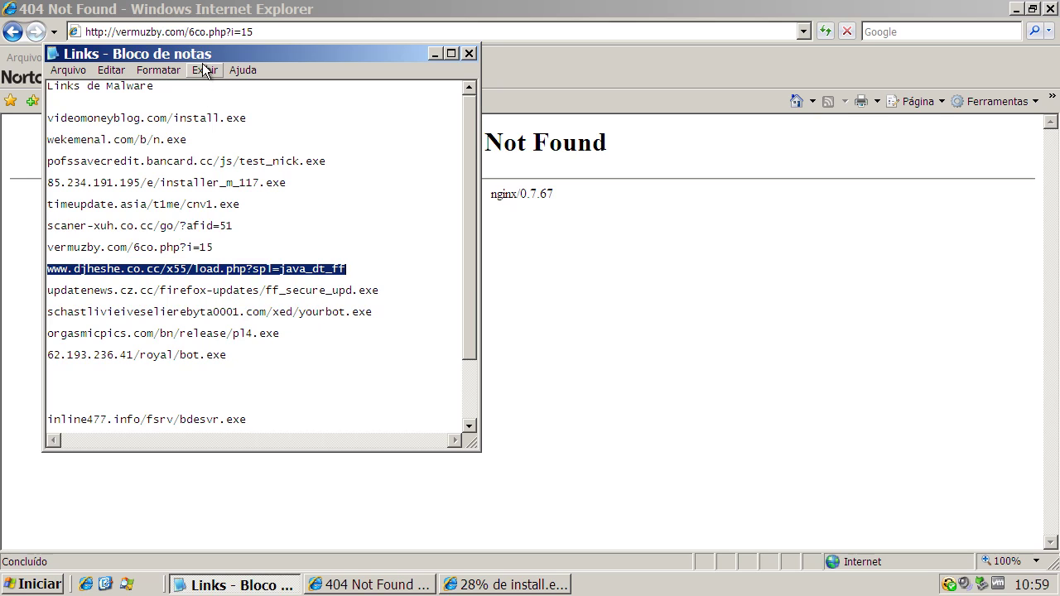
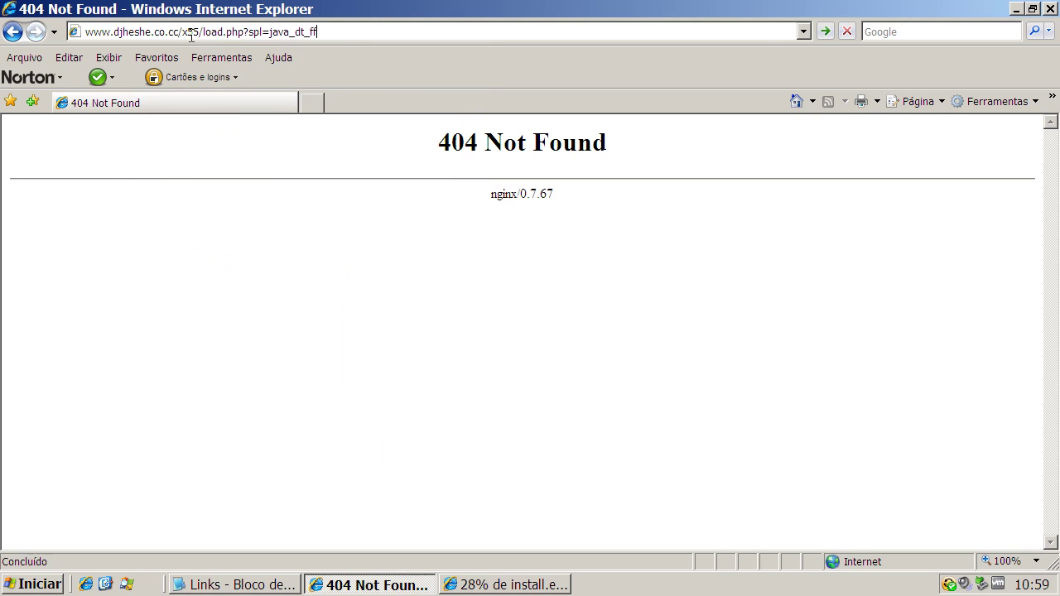
Step: Load the djheshe.co.cc address in Internet Explorer and close Norton's site safety summary and attack notification
key("Return")
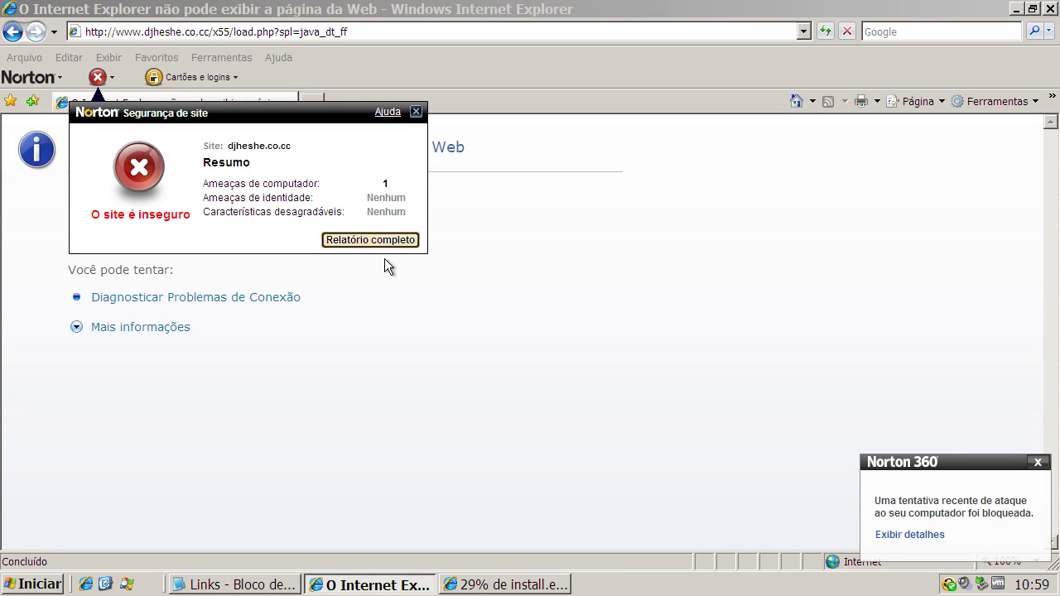
left_click(416, 112)
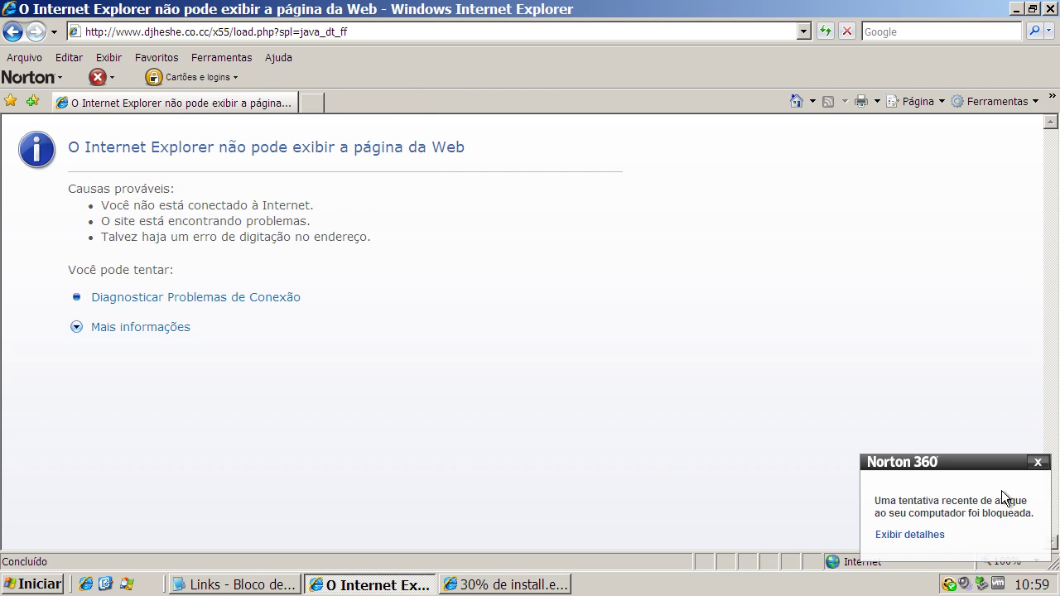
left_click(1038, 462)
Step: Copy the link updatenews.cz.cc/firefox-updates/ff_secure_upd.exe from the Links file in Notepad
left_click(234, 585)
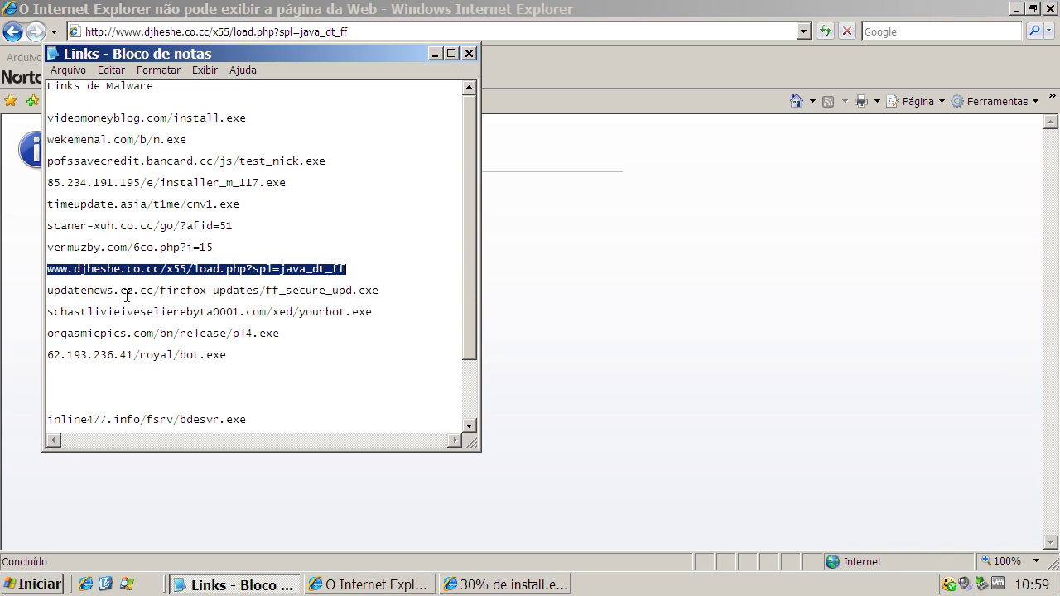
left_click_drag(47, 291, 380, 291)
right_click(132, 296)
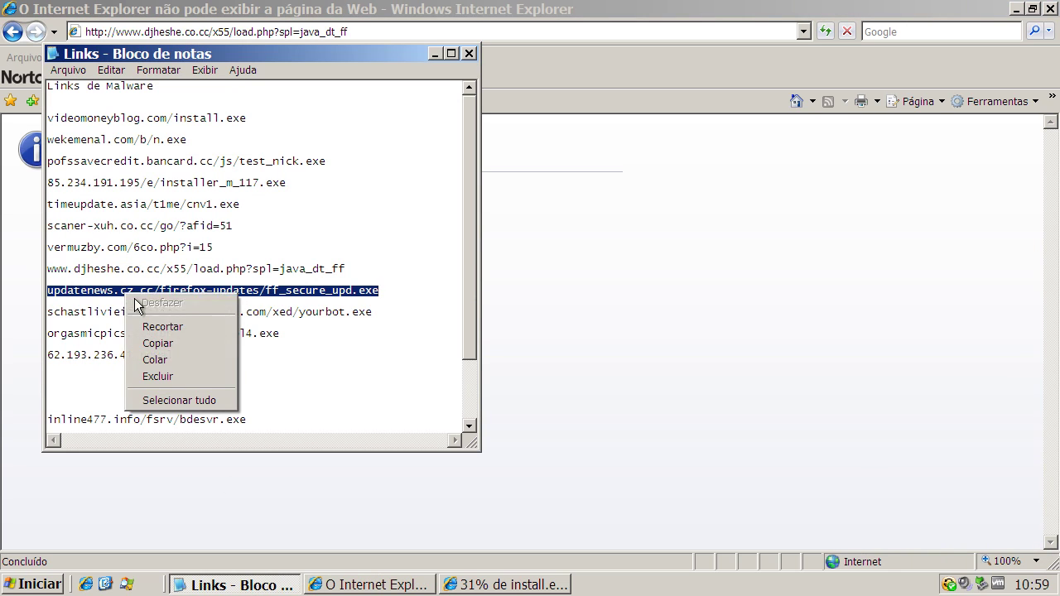
left_click(199, 341)
Step: Open the copied ff_secure_upd.exe address in Internet Explorer and run the file despite the unverified publisher warning
left_click(120, 31)
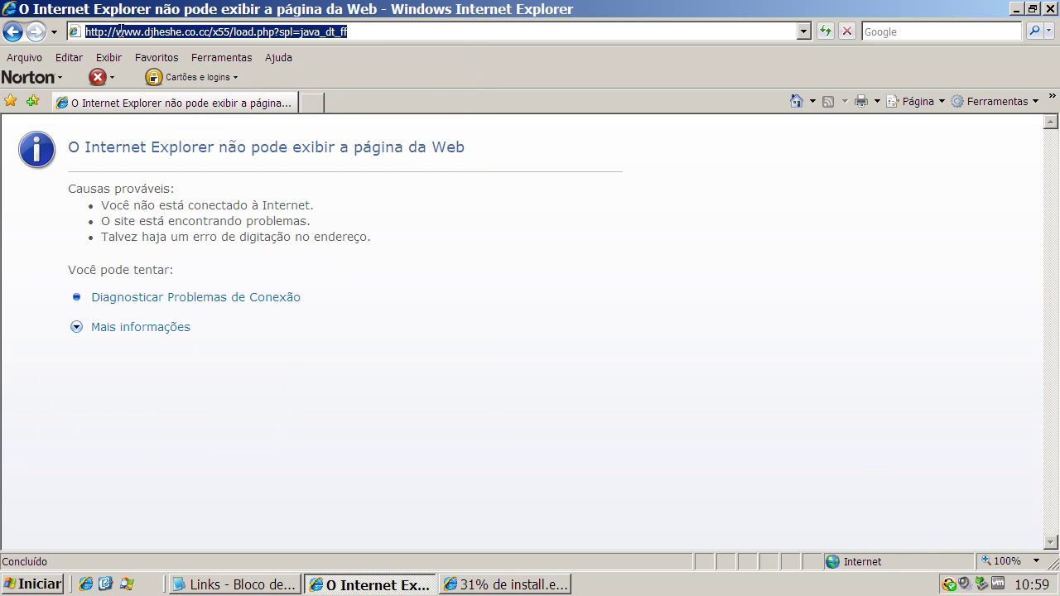
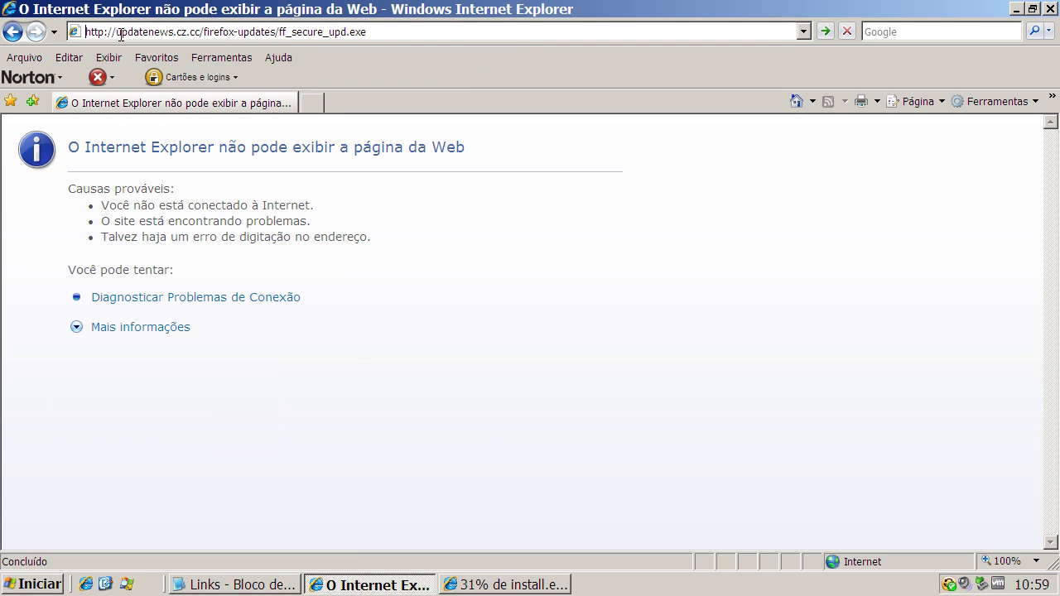
left_click(517, 304)
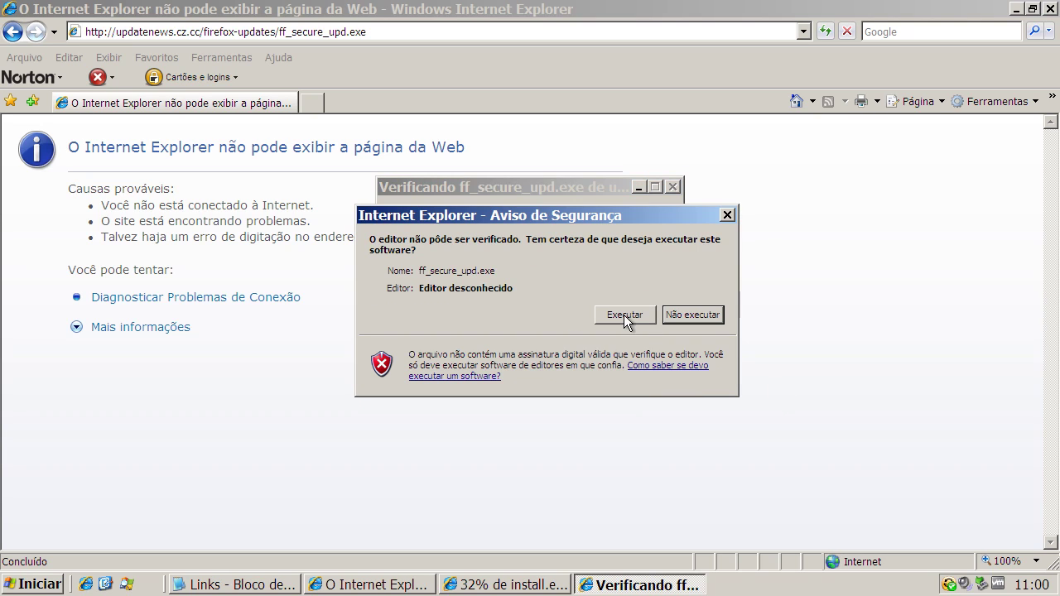
left_click(624, 315)
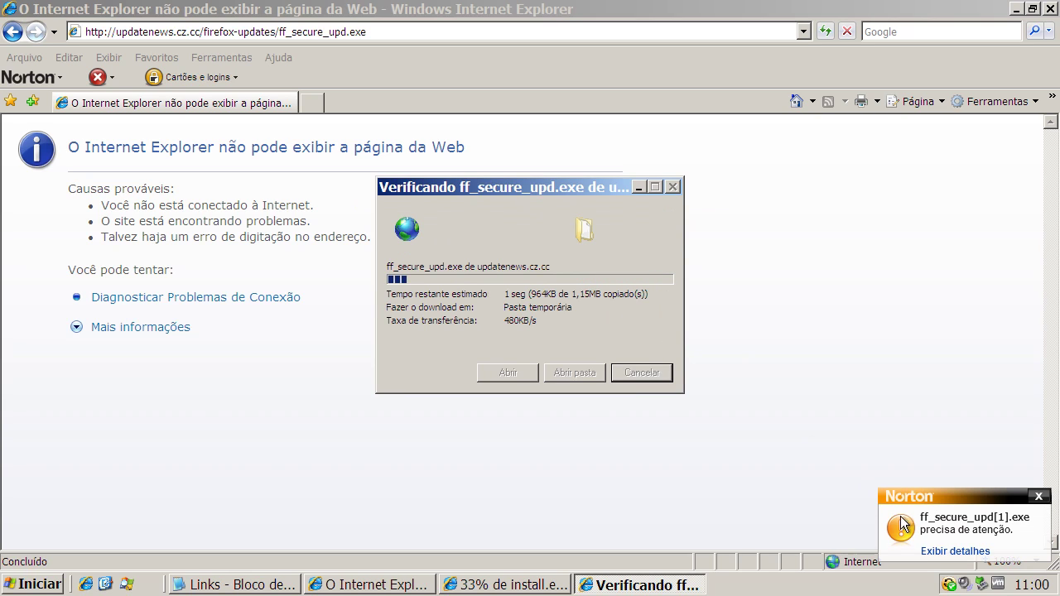
Step: Review Norton's File Insight details for ff_secure_upd[1].exe and have Download Insight remove the file from the system
left_click(956, 552)
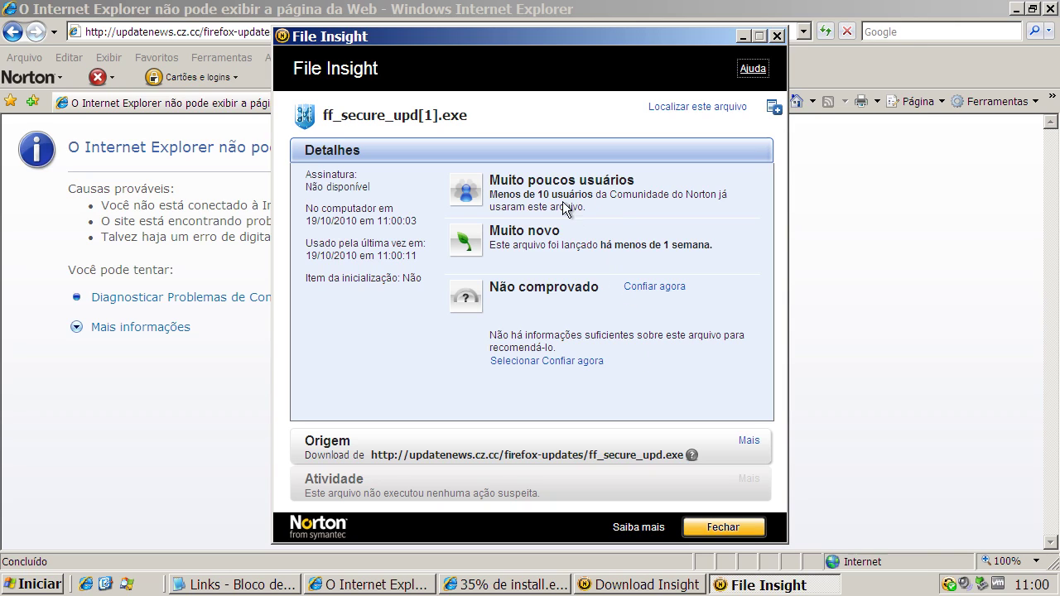
left_click(741, 534)
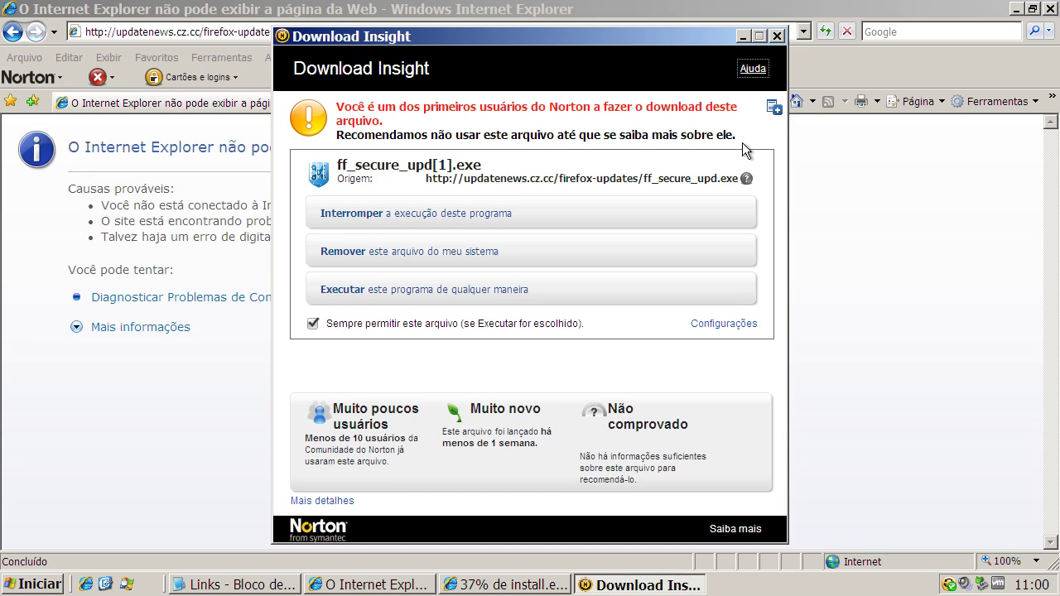
left_click(341, 250)
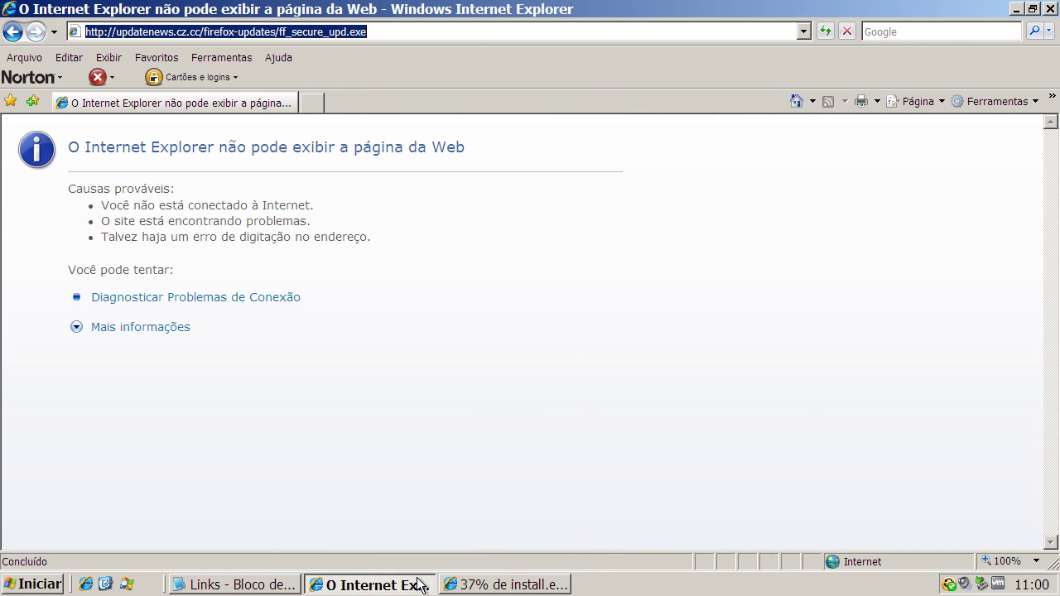
Step: Copy the link schastlivieiveselierebyta0001.com/xed/yourbot.exe from the Links file in Notepad
left_click(286, 585)
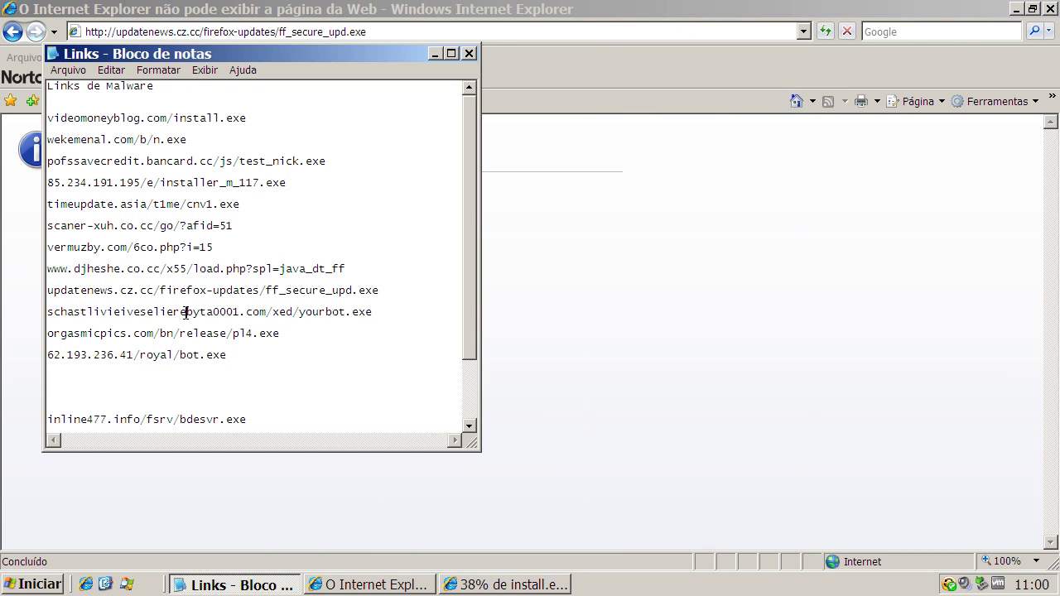
double_click(186, 311)
right_click(186, 313)
left_click(220, 364)
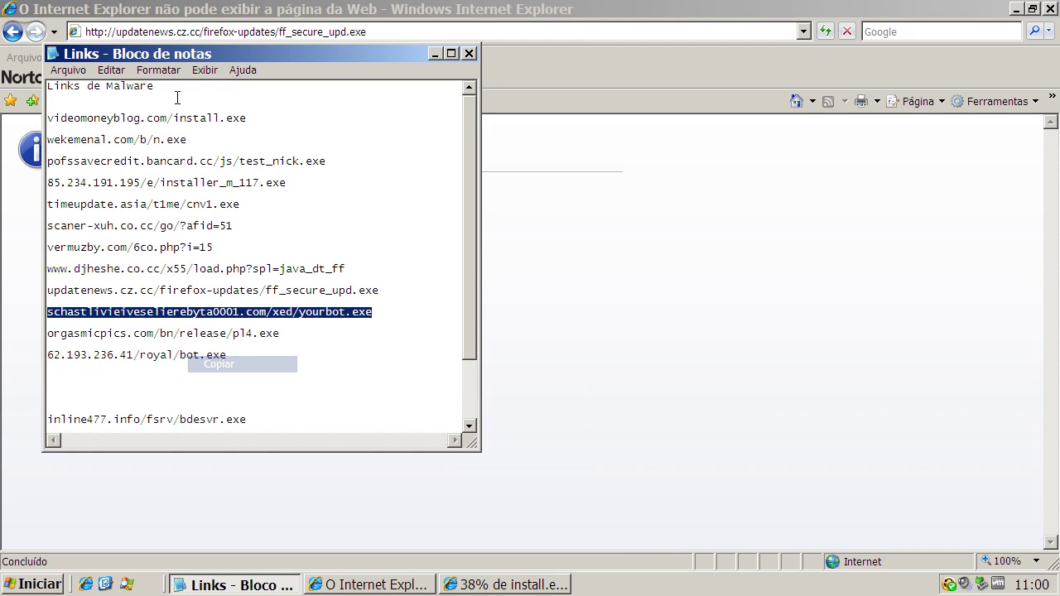
Step: Open the copied yourbot.exe address in Internet Explorer and choose to run the file, leaving Norton's restart request unanswered
left_click(153, 31)
left_click_drag(378, 32, 85, 33)
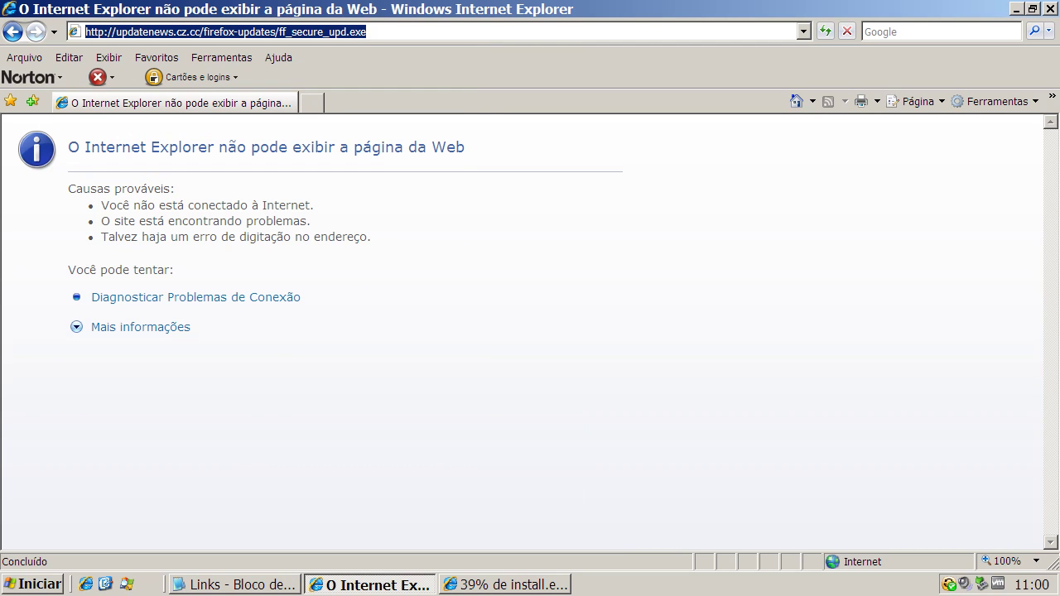
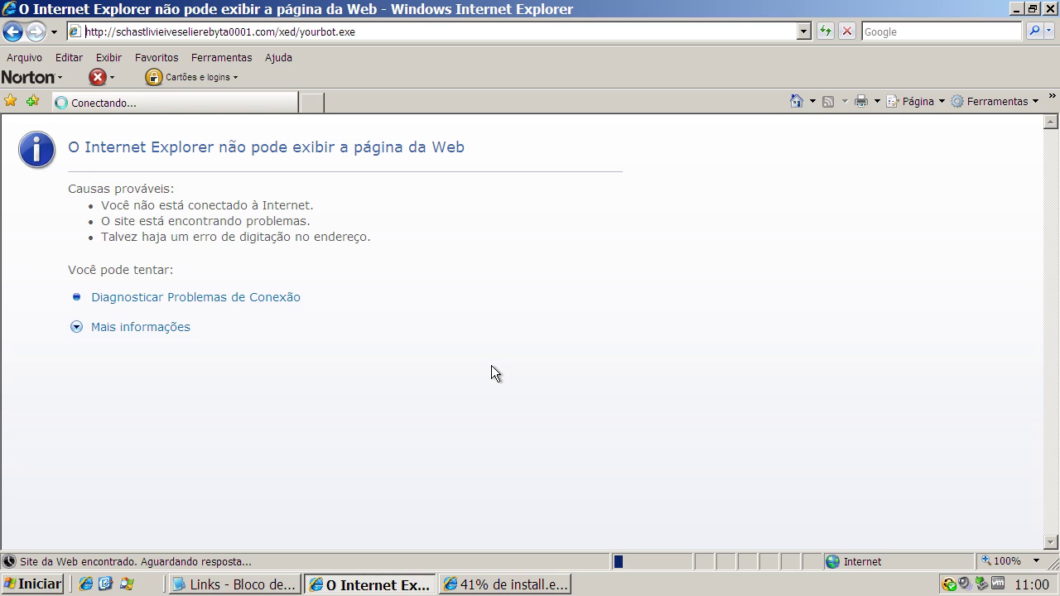
left_click(286, 585)
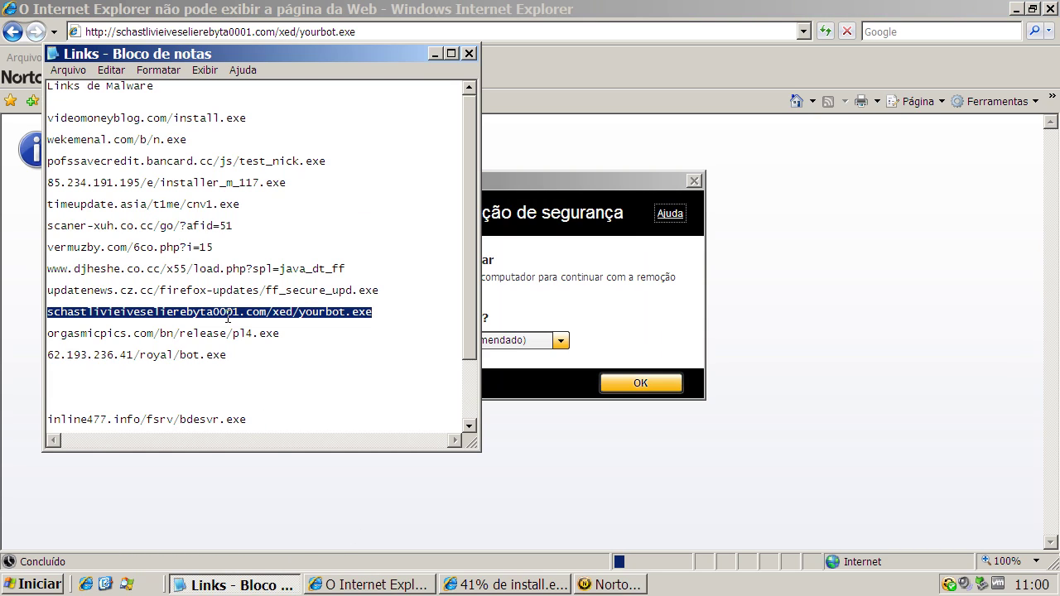
left_click(581, 186)
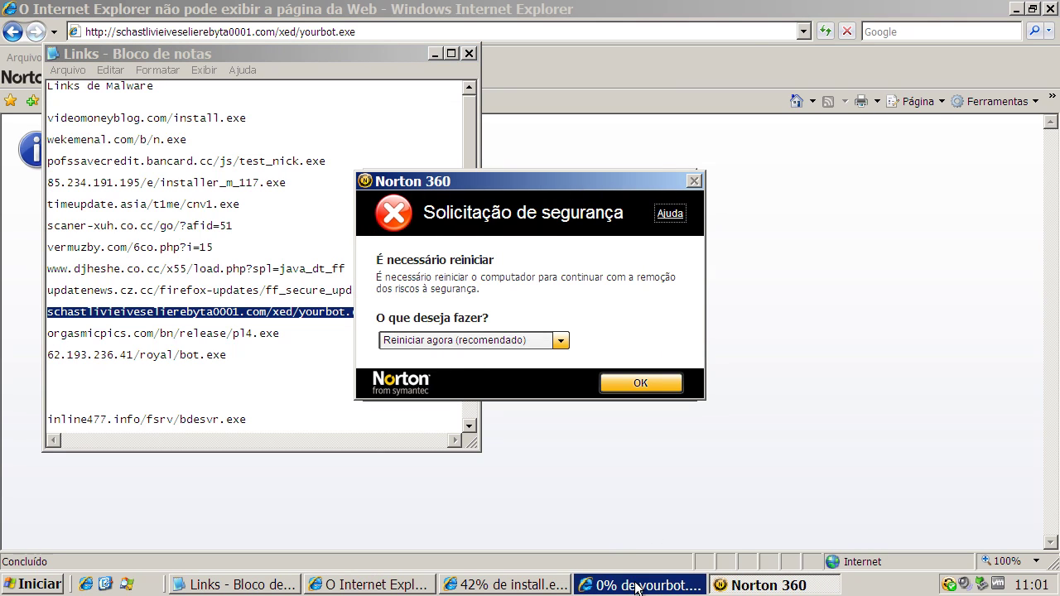
left_click(504, 300)
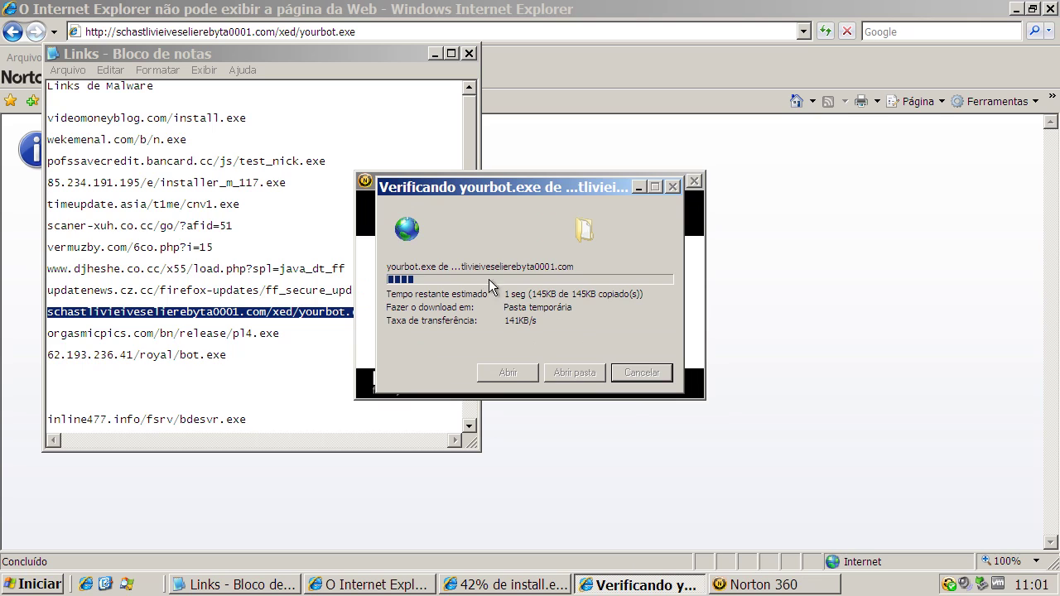
Step: Dismiss Norton's threat alert for yourbot[1].exe and postpone the requested restart with "Lembrar novamente em 1 hora"
left_click(580, 274)
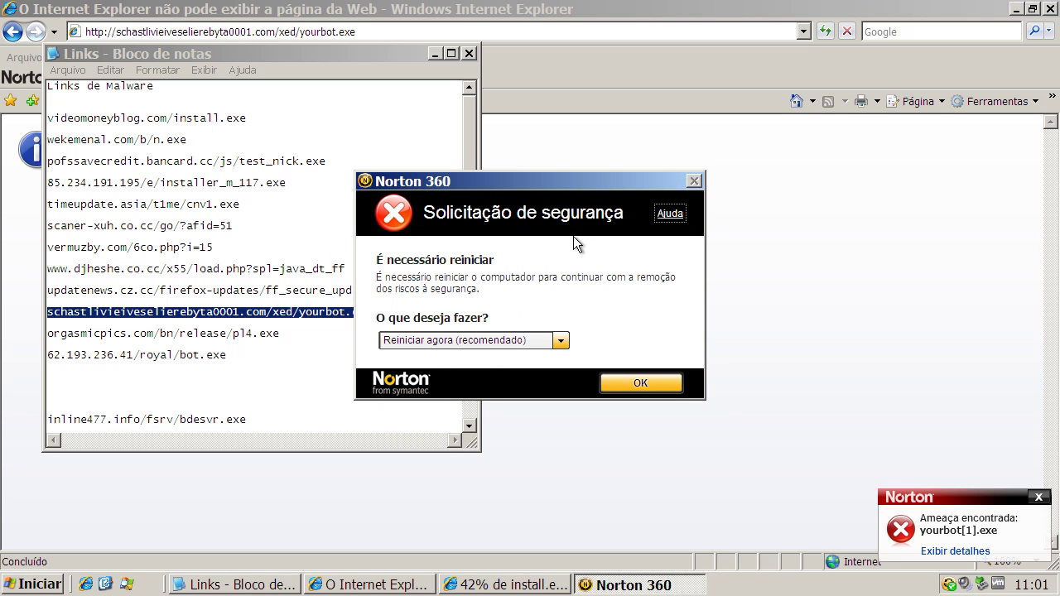
left_click(1039, 497)
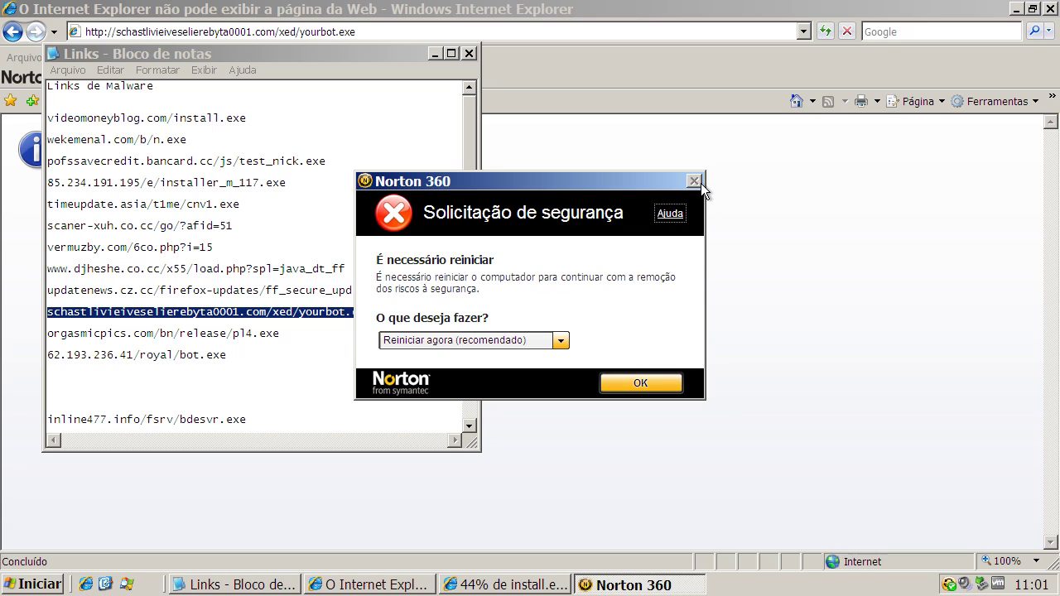
left_click(560, 343)
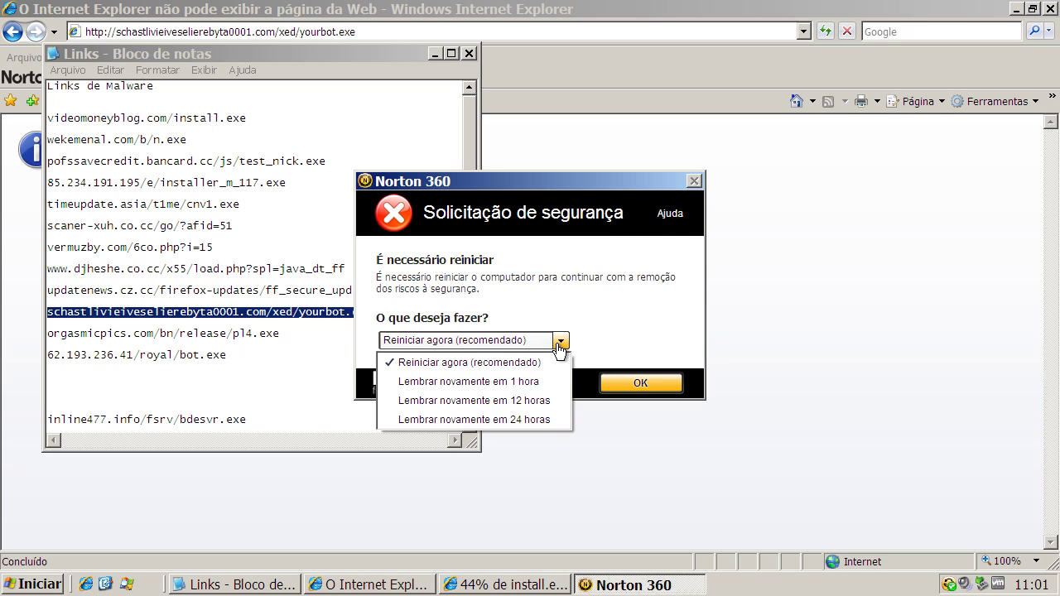
left_click(530, 381)
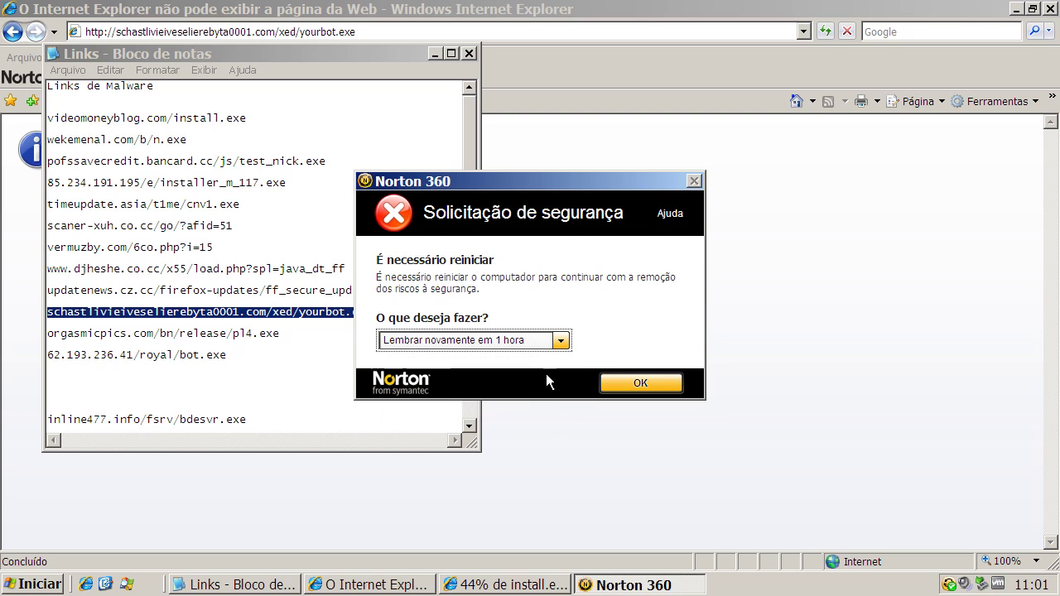
left_click(642, 384)
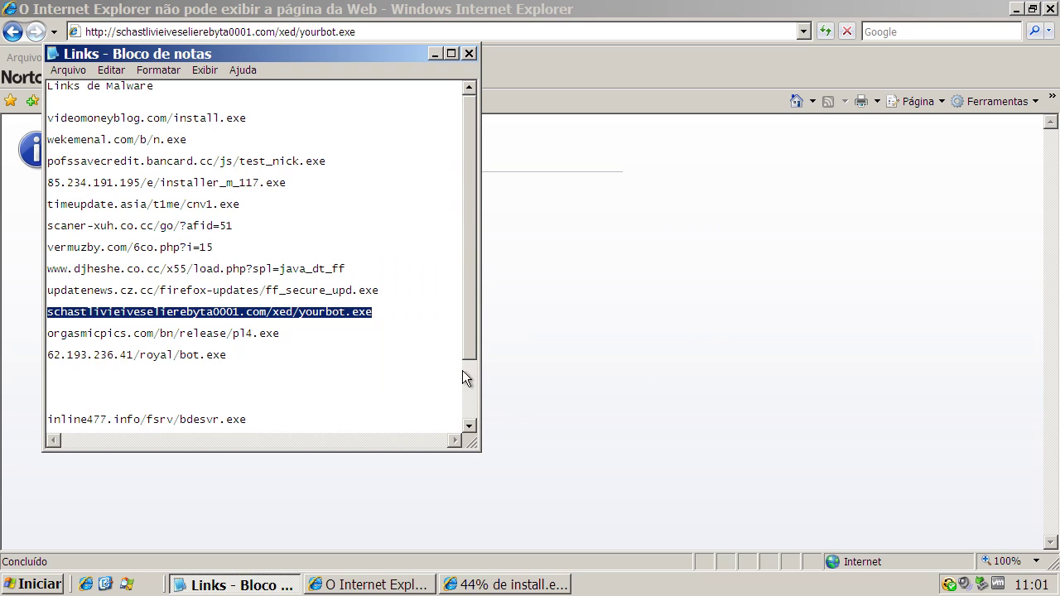
Step: Copy the link orgasmicpics.com/bn/release/pl4.exe from the Links file in Notepad
double_click(254, 335)
right_click(255, 336)
left_click(288, 387)
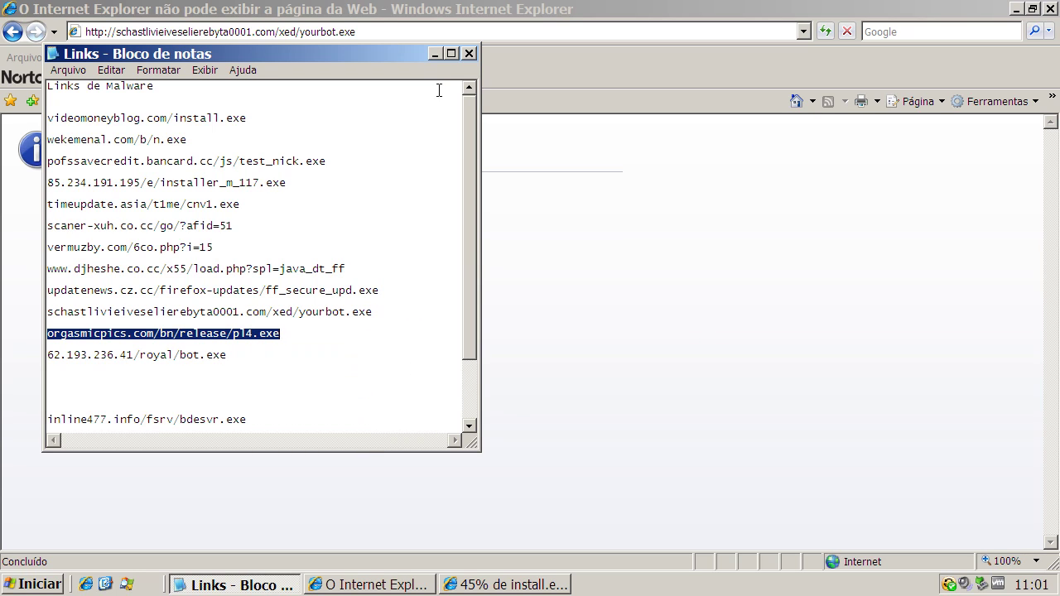
Step: Open the copied pl4.exe address in Internet Explorer and run the file despite the unverified publisher warning
left_click(434, 54)
left_click(249, 32)
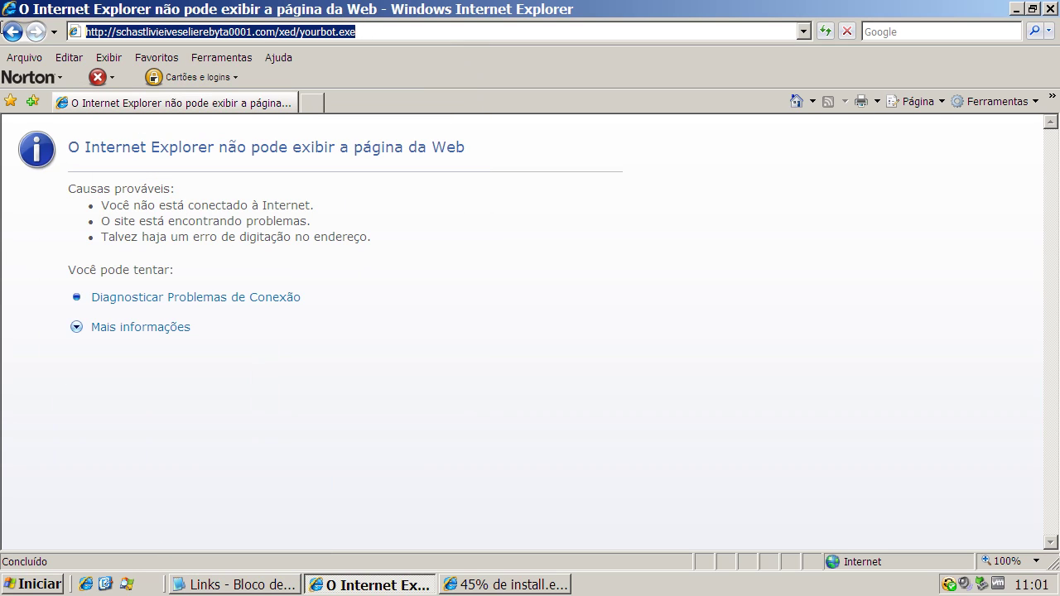
key("ctrl+v")
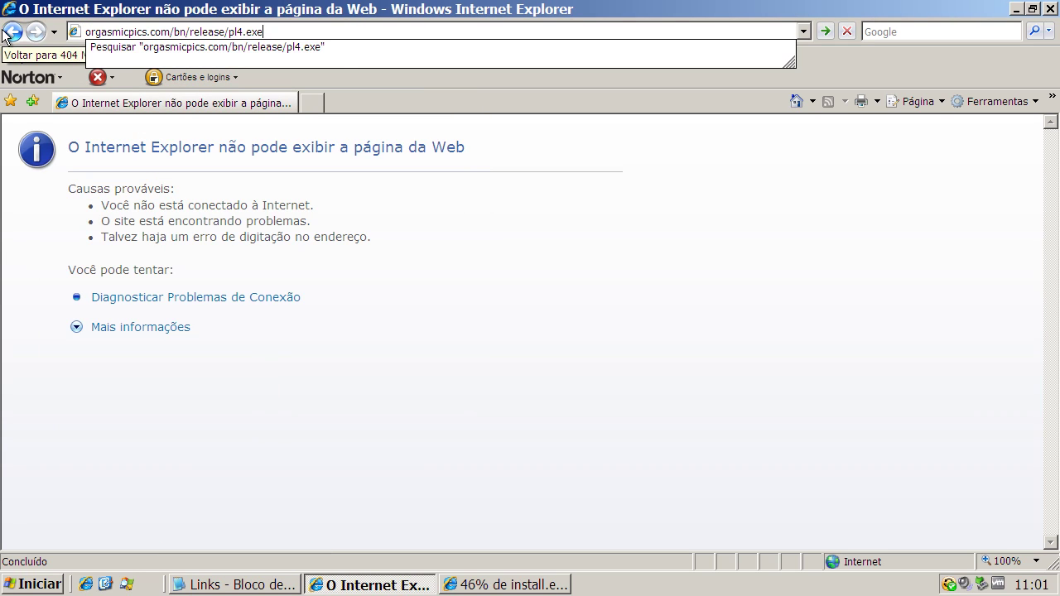
key("Return")
left_click(509, 299)
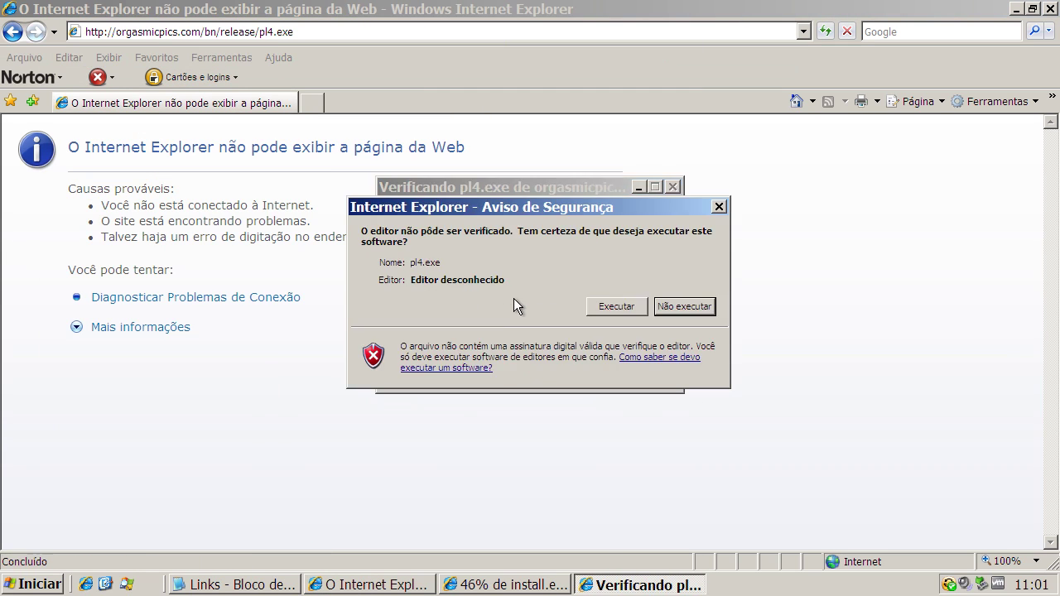
left_click(612, 305)
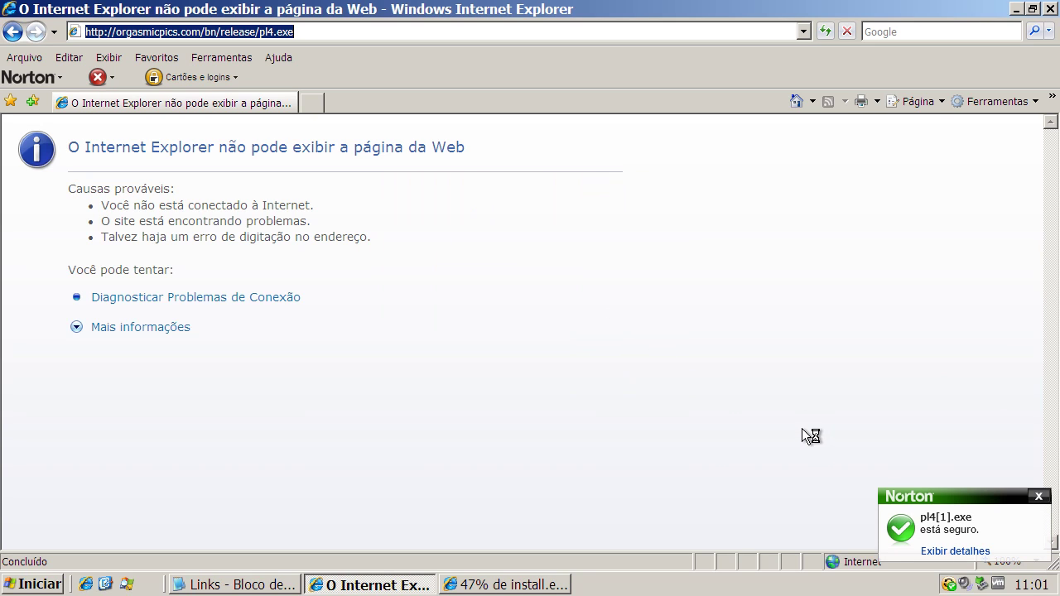
Step: Review Norton's File Insight details for pl4[1].exe and dismiss the SONAR alerts about the file
left_click(942, 553)
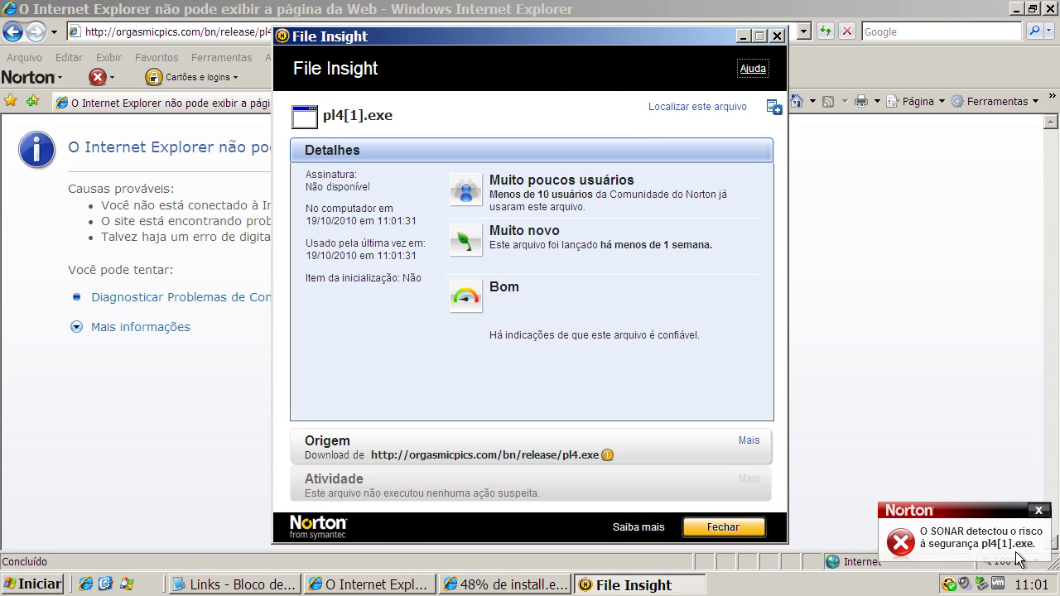
left_click(1041, 512)
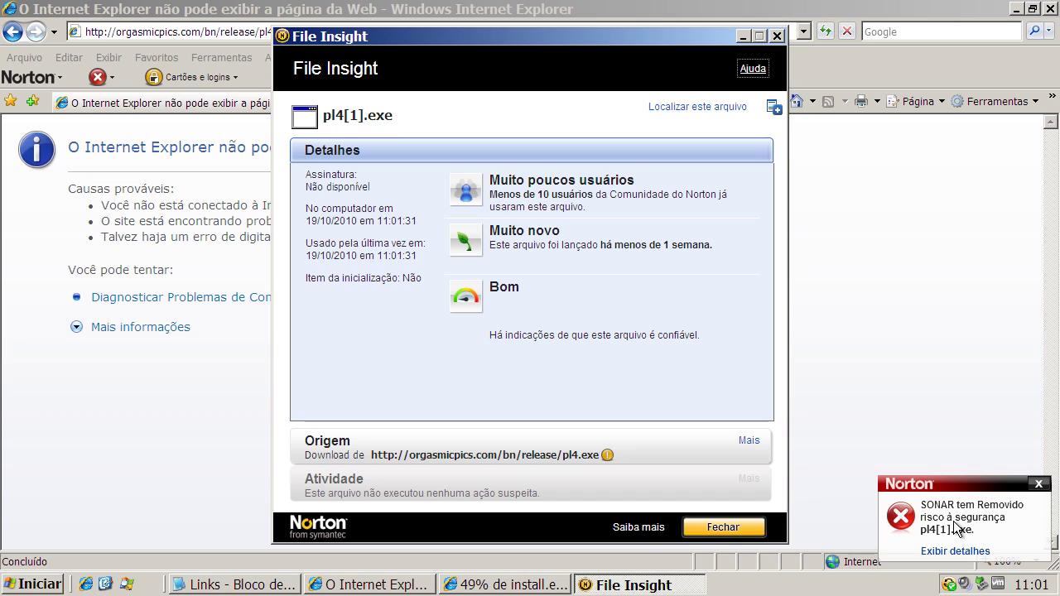
left_click(1039, 486)
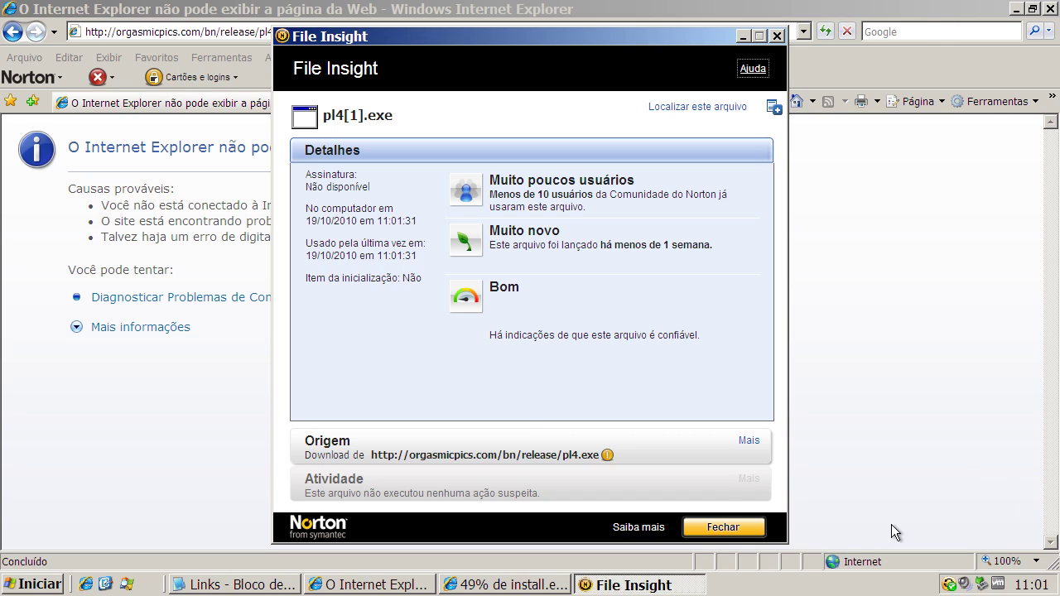
left_click(694, 528)
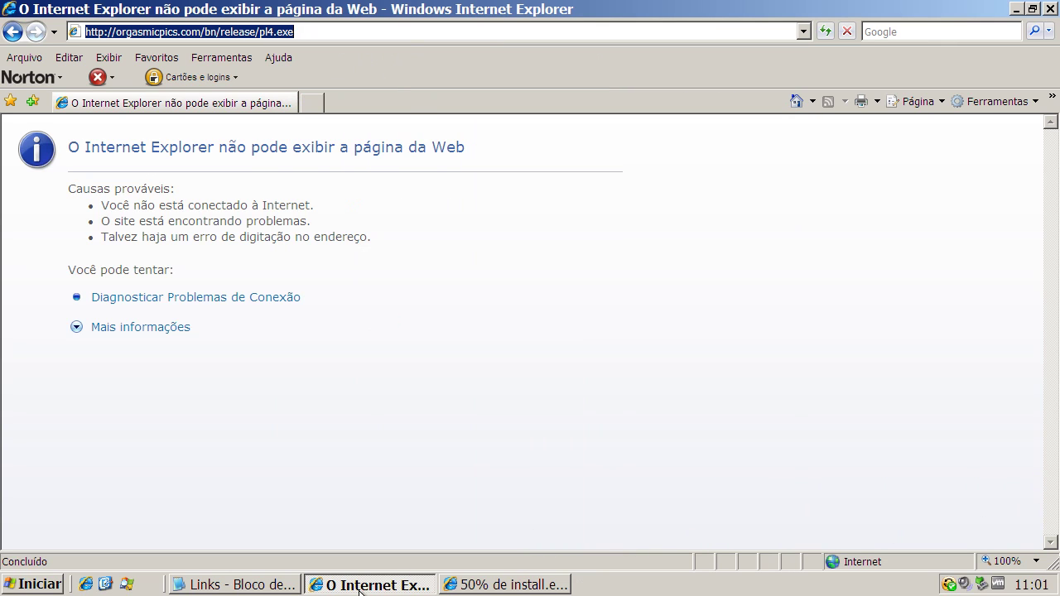
Step: Copy the link 62.193.236.41/royal/bot.exe from the Links file in Notepad
left_click(288, 586)
double_click(205, 356)
right_click(206, 357)
left_click(237, 406)
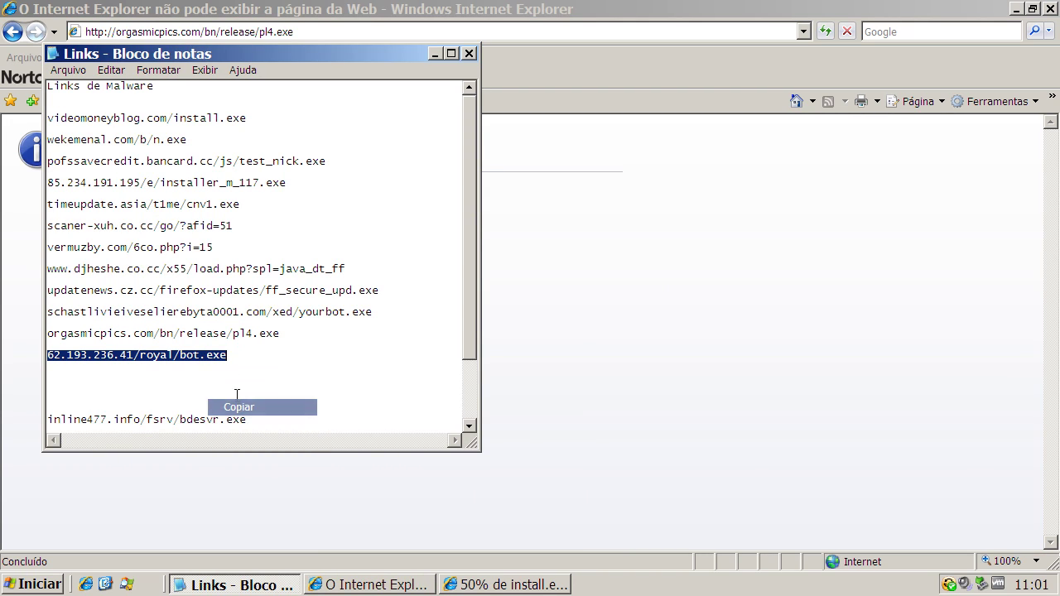
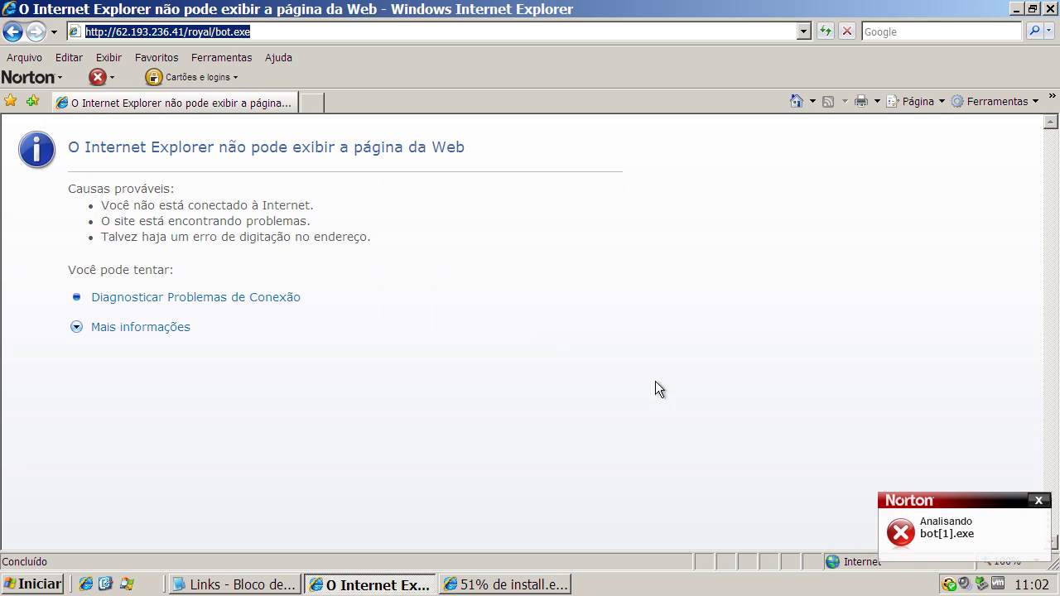
Step: Dismiss Norton's alert for bot[1].exe and copy the link inline477.info/fsrv/bdesvr.exe from the Links file in Notepad
left_click(1038, 497)
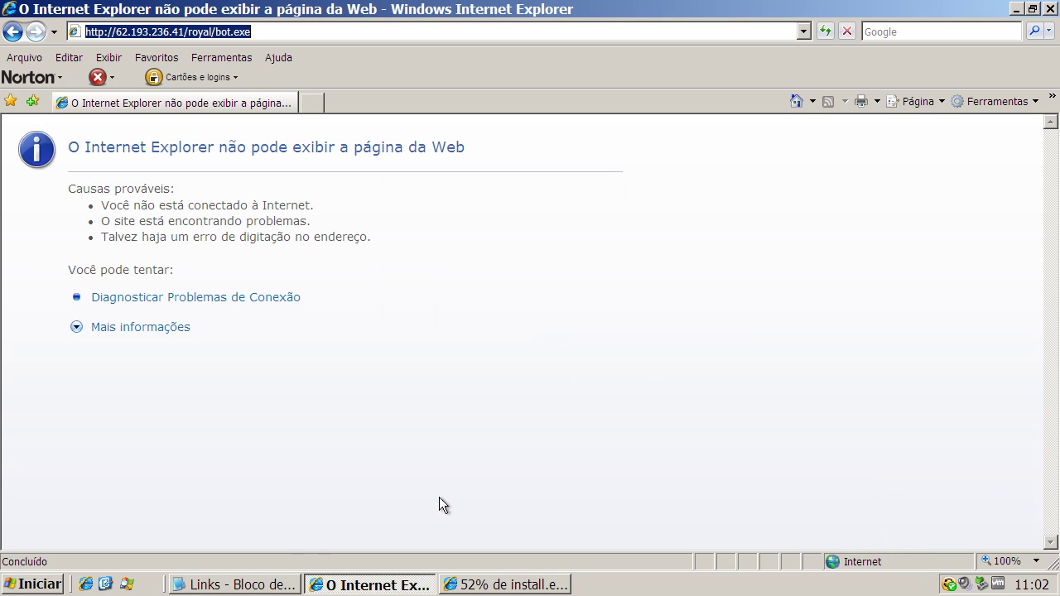
left_click(225, 584)
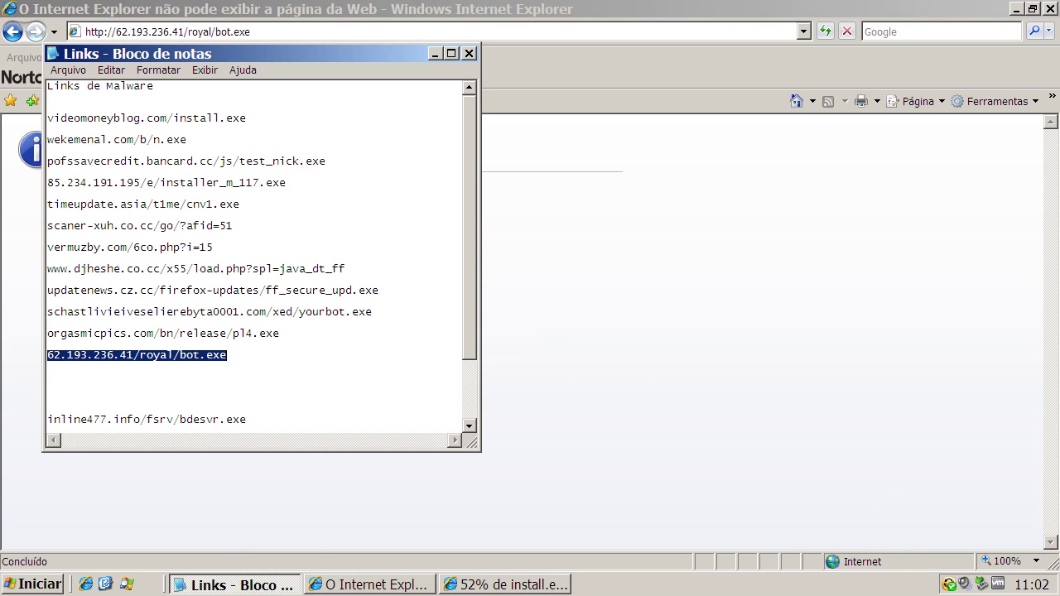
double_click(199, 421)
right_click(198, 423)
left_click(220, 471)
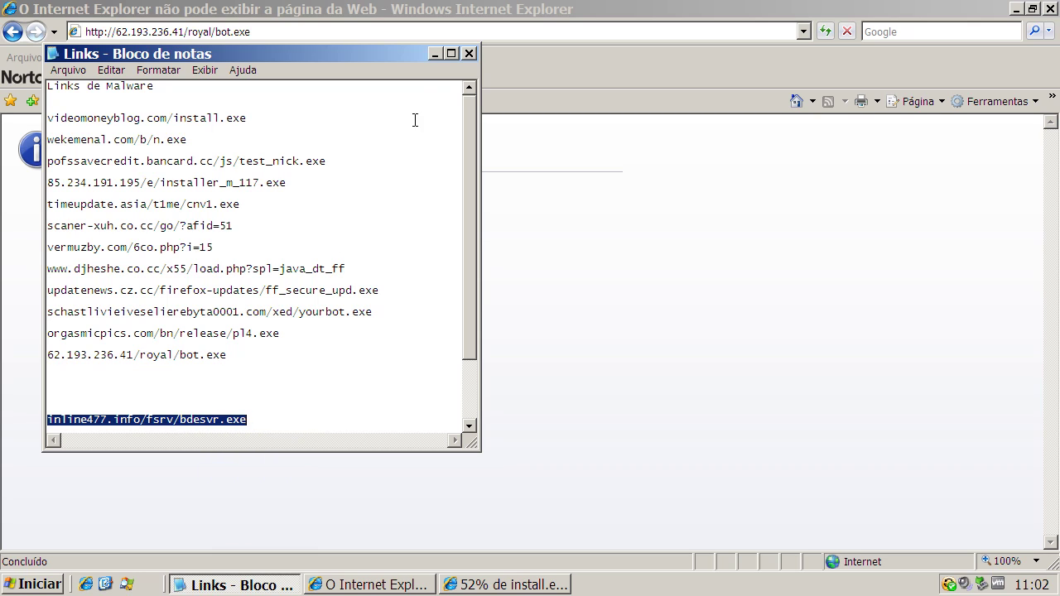
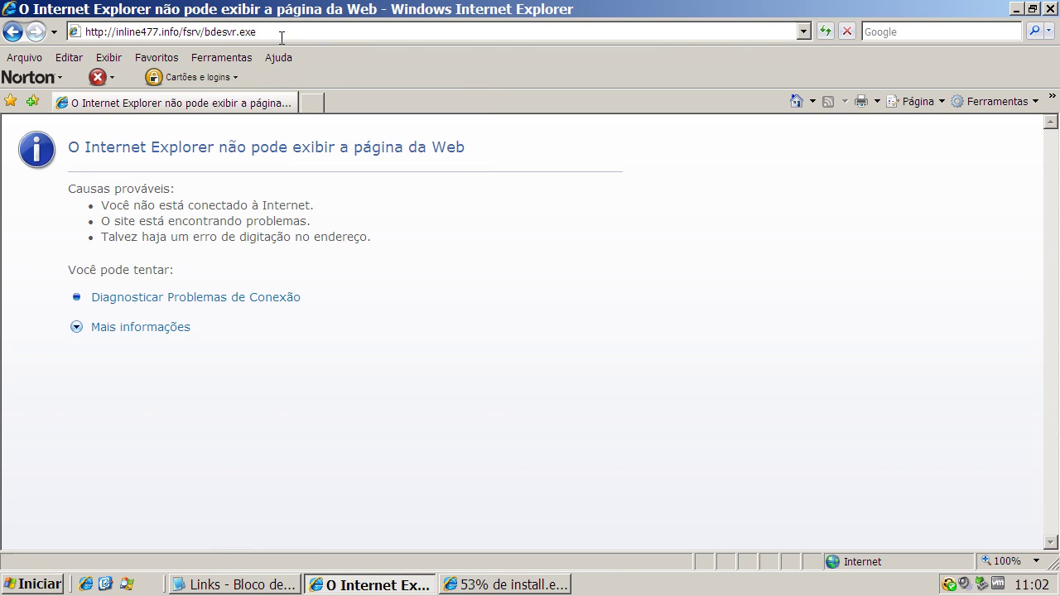
Step: Run bdesvr.exe from the download prompt, then dismiss the Windows access error and Norton's threat alert for it
left_click(497, 298)
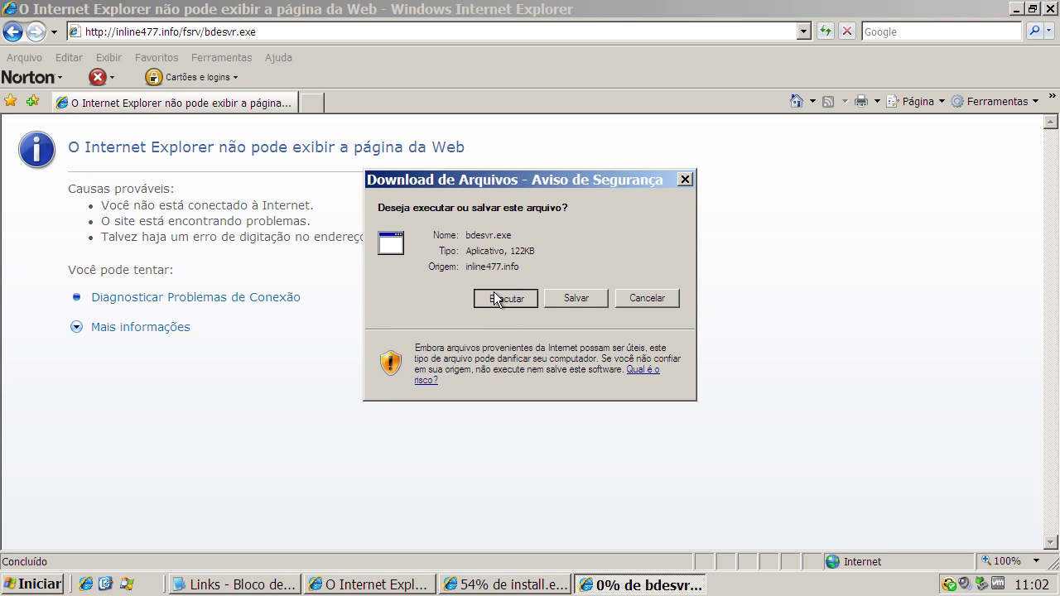
left_click(612, 314)
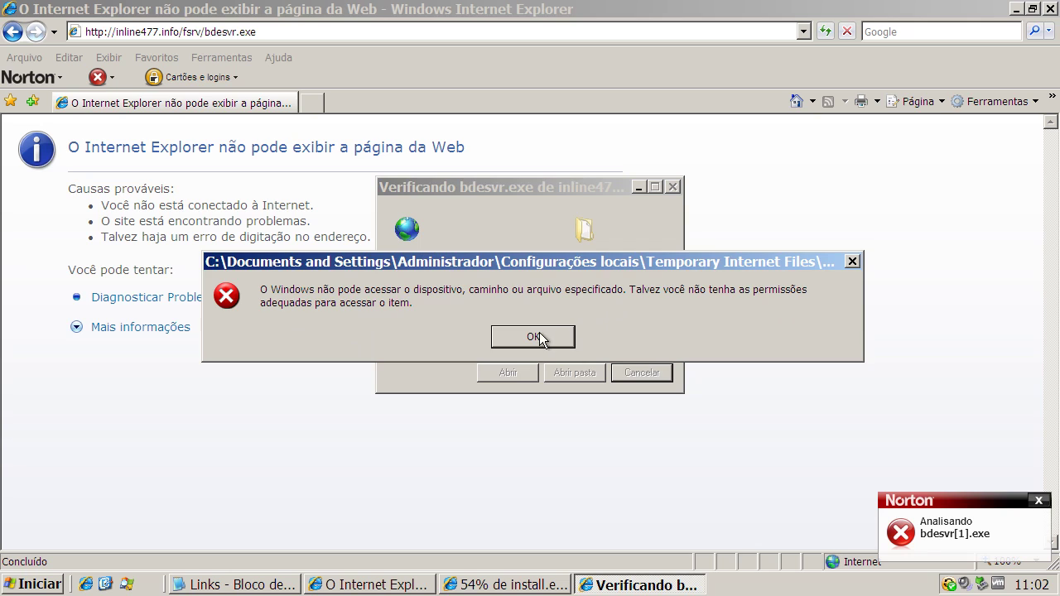
left_click(534, 336)
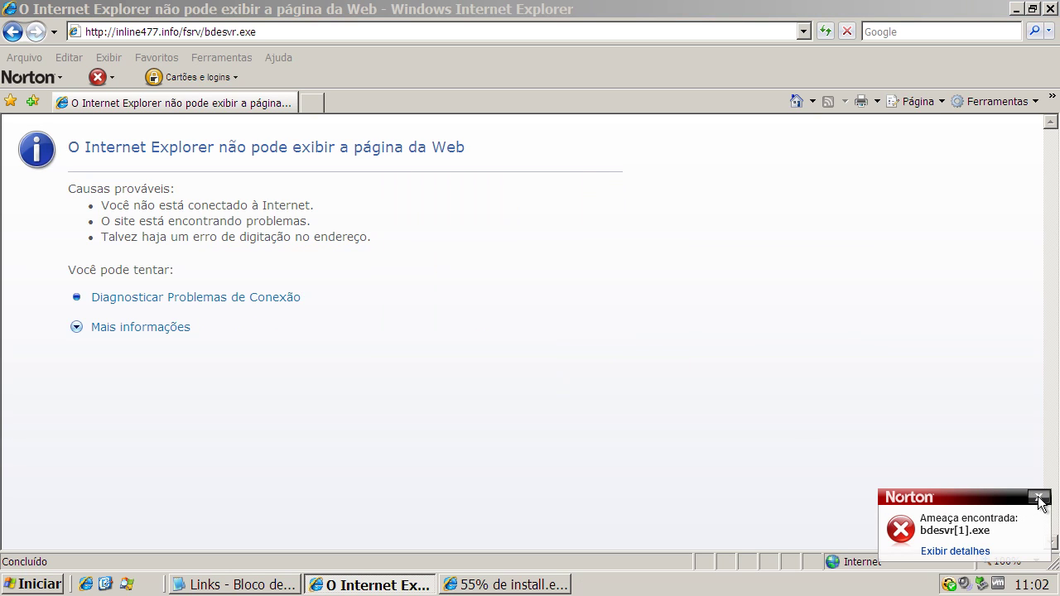
left_click(1039, 497)
Step: Copy the link videomoneyblog.com/install110.exe from the end of the Links file in Notepad
left_click(212, 587)
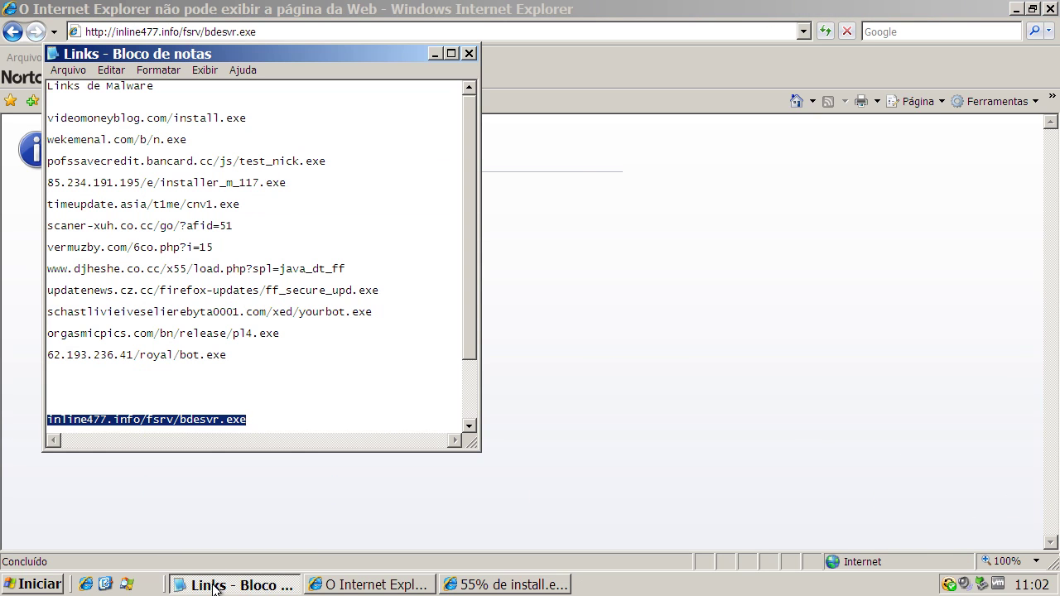
left_click_drag(465, 339, 467, 379)
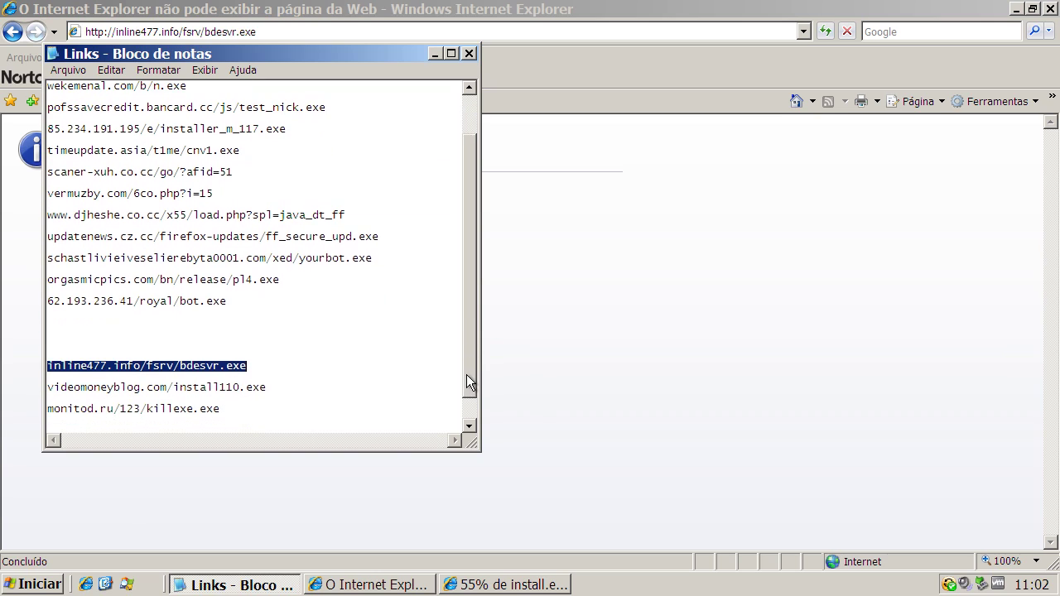
double_click(186, 388)
right_click(188, 386)
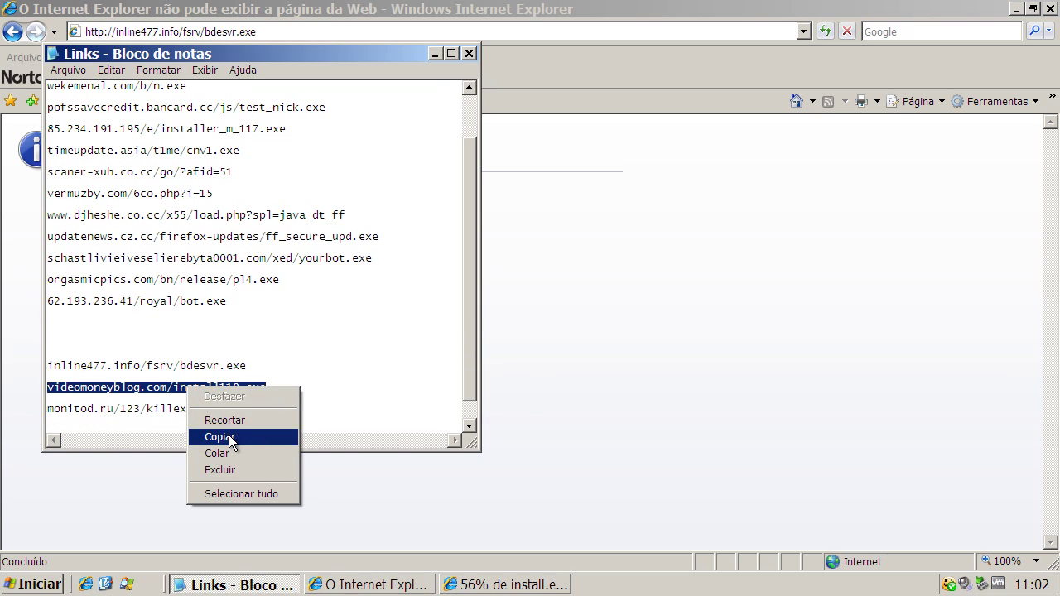
left_click(217, 438)
Step: Open the copied install110.exe address in Internet Explorer, choose to run the file and cancel its download
left_click(435, 53)
left_click(334, 31)
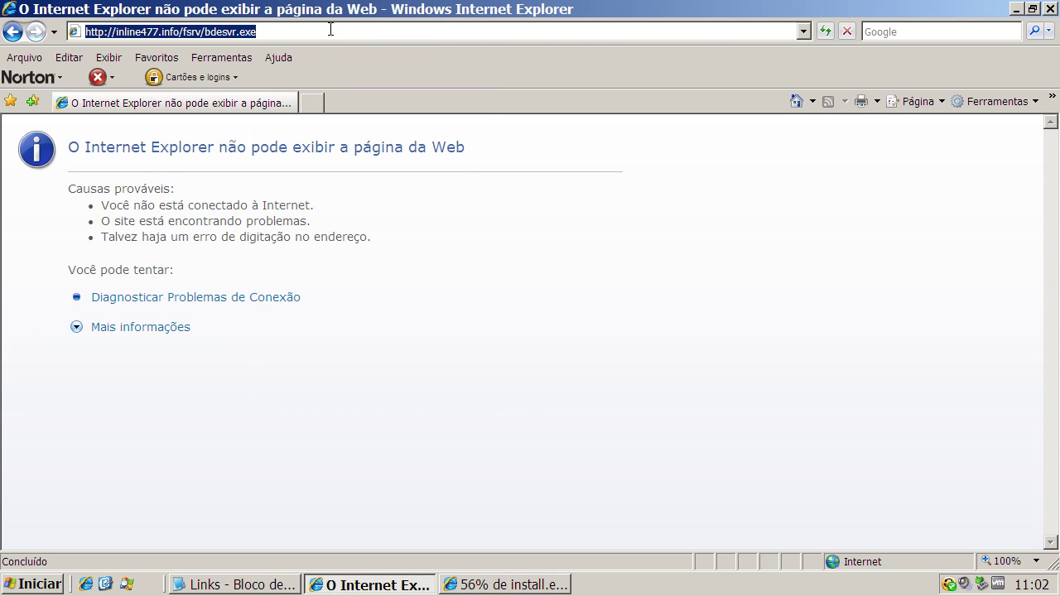
key("ctrl+v")
key("Return")
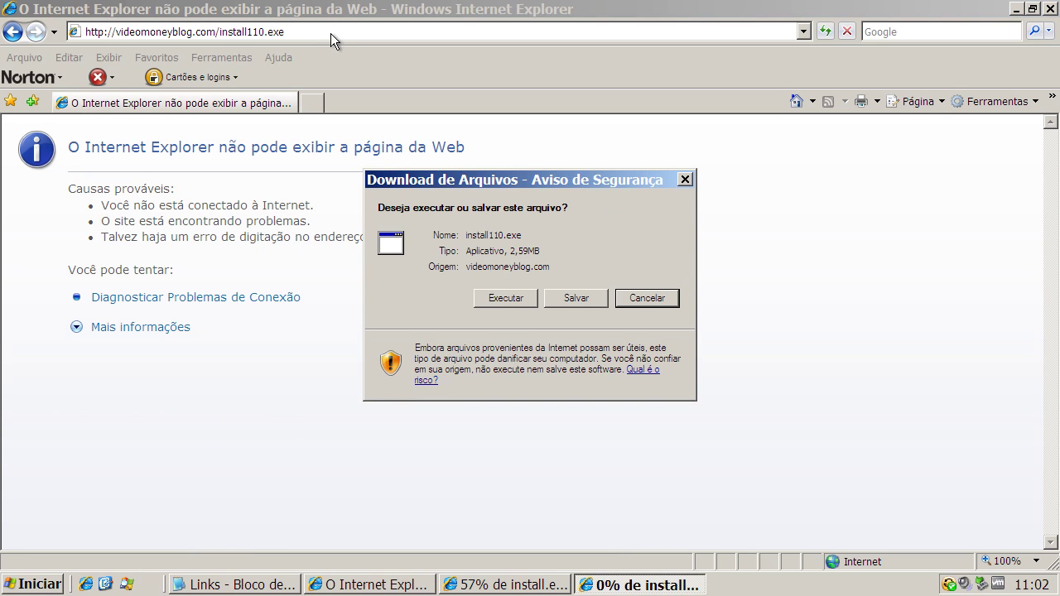
left_click(497, 297)
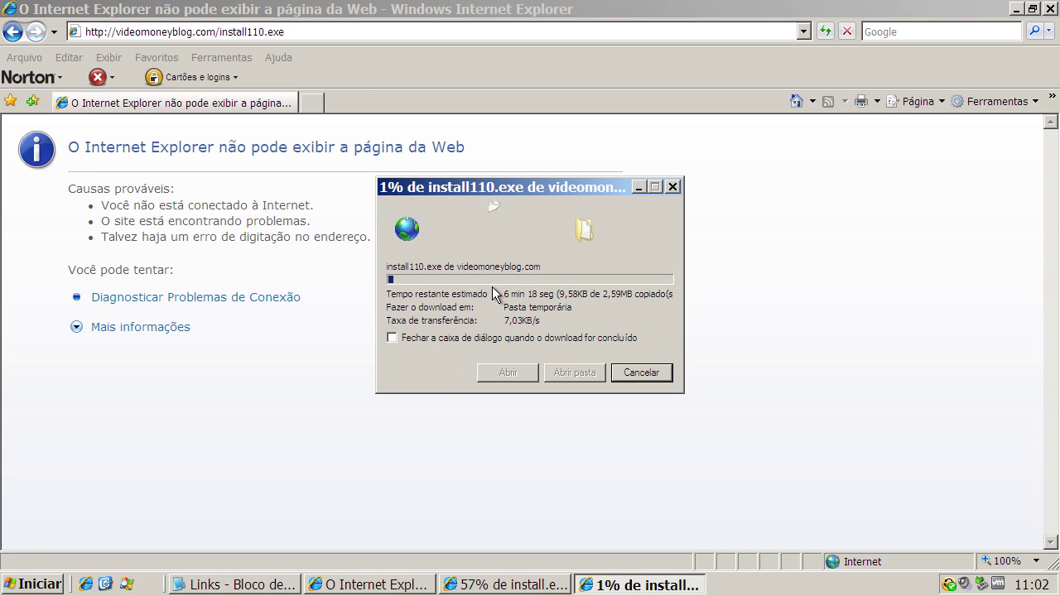
left_click(656, 371)
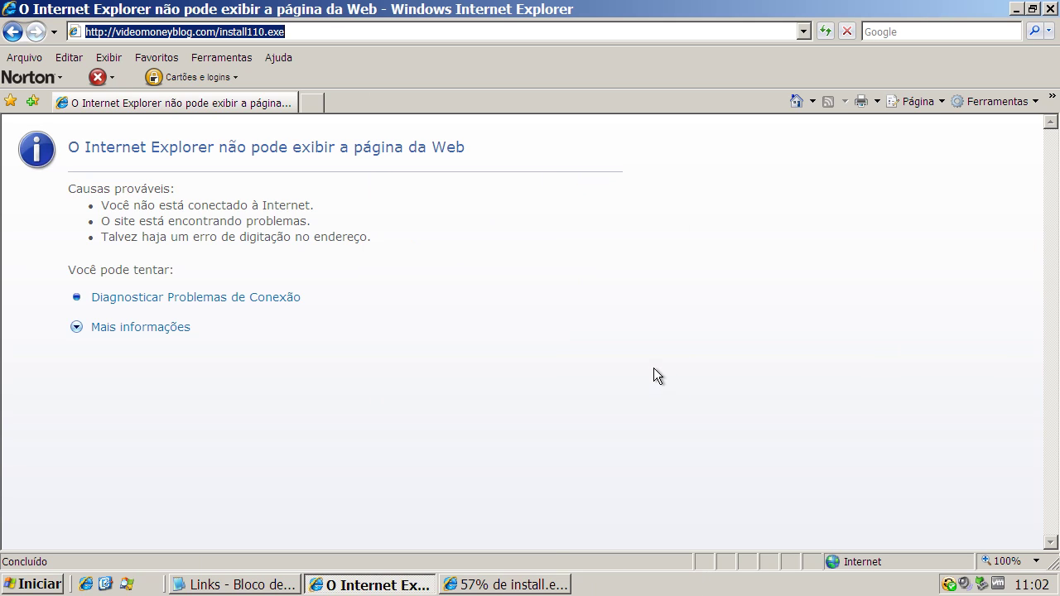
Step: Close Internet Explorer while keeping the install.exe download, and review Norton's File Insight details for install[1].exe
left_click(522, 582)
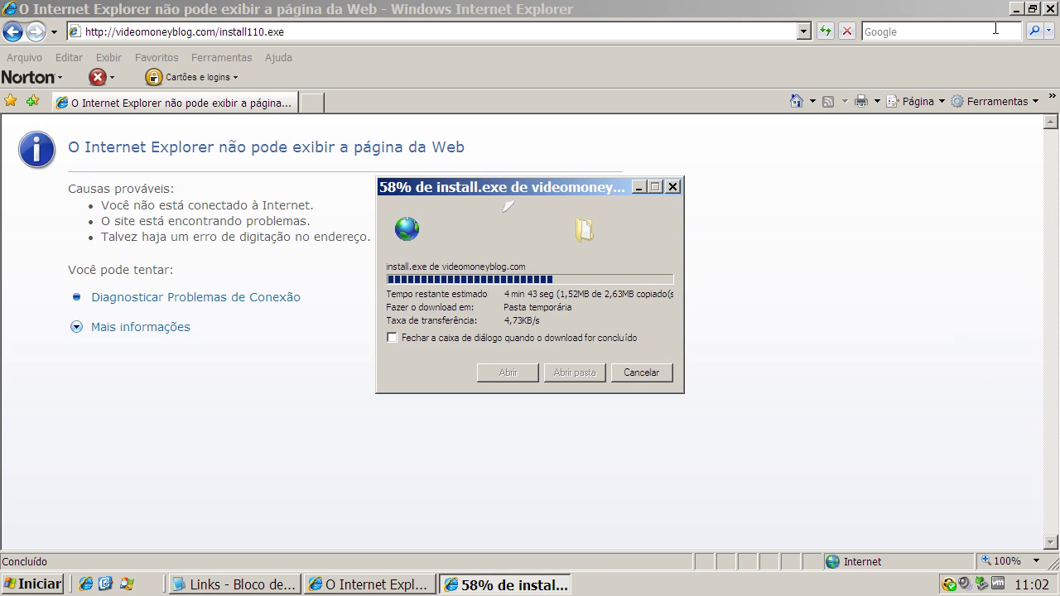
left_click(1049, 9)
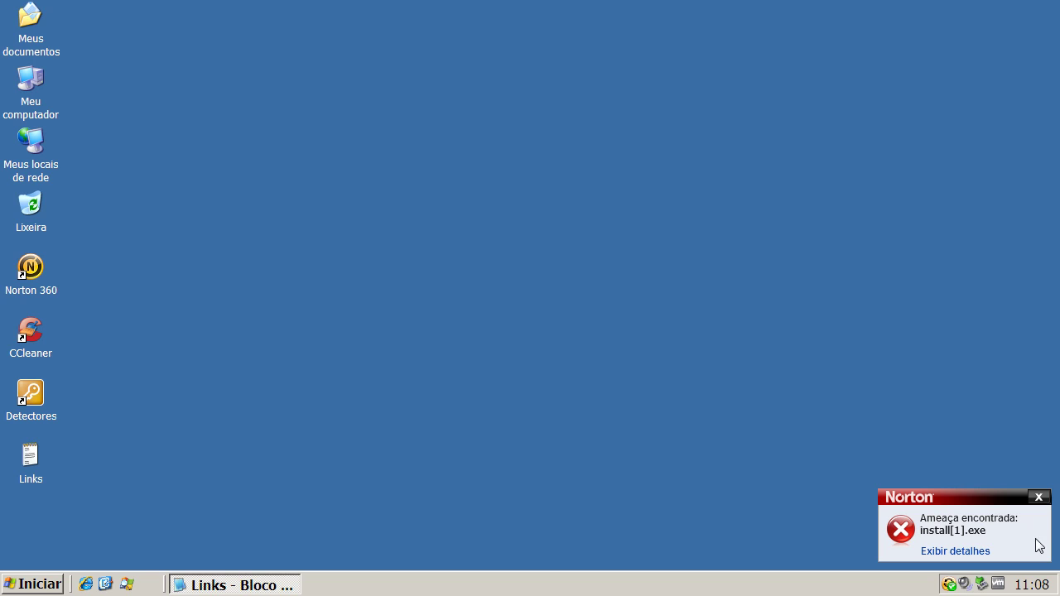
left_click(963, 552)
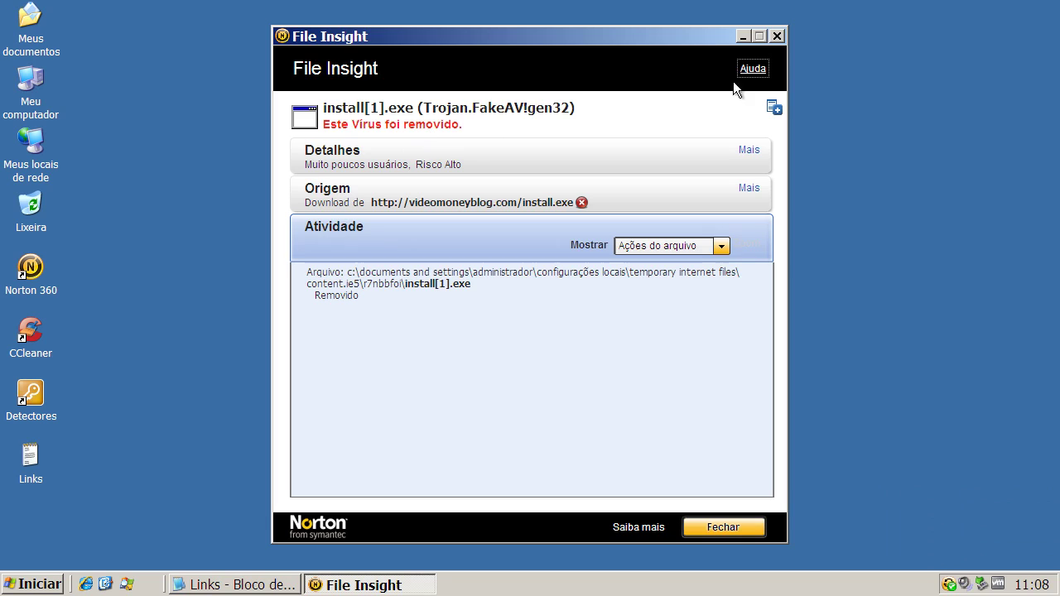
left_click(777, 35)
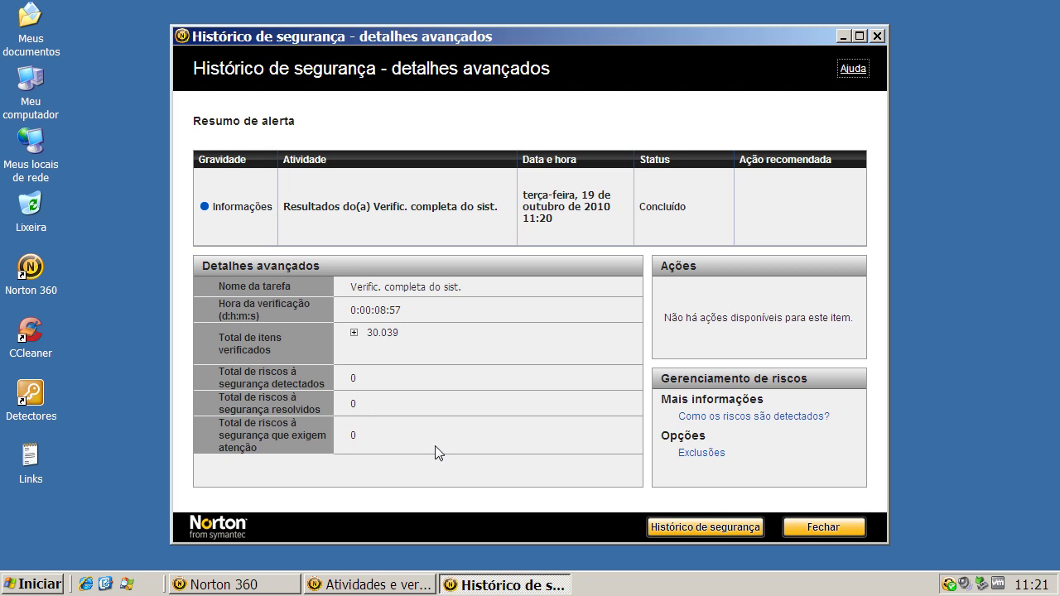
Step: Close the advanced history details of the full system scan and return to the Norton 360 main window
left_click(845, 537)
left_click(851, 50)
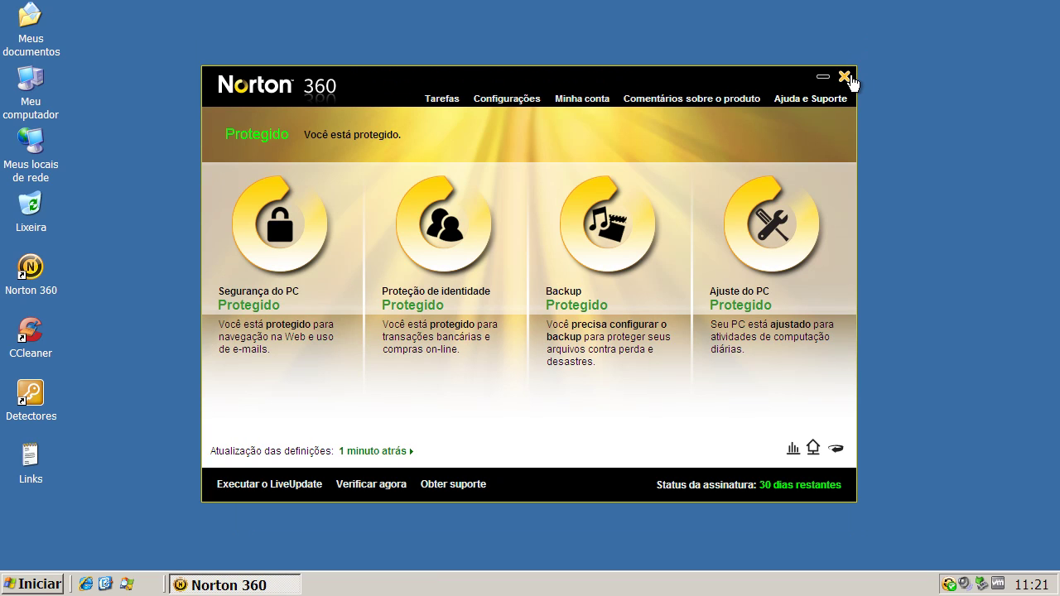
Step: Close Norton 360, run CCleaner's cleanup with the preselected Windows items, and close CCleaner
left_click(845, 77)
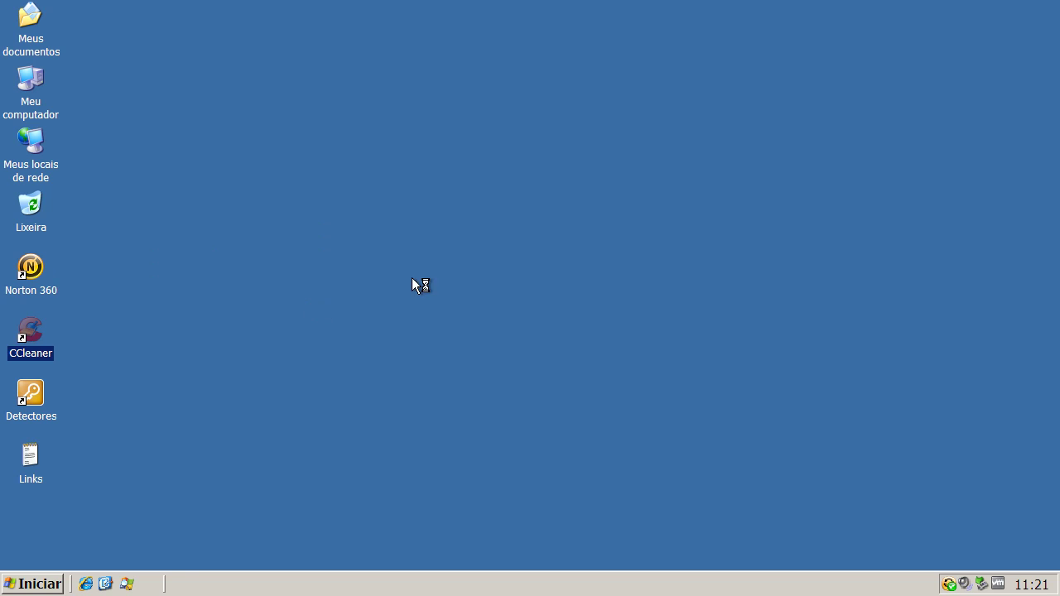
left_click(698, 430)
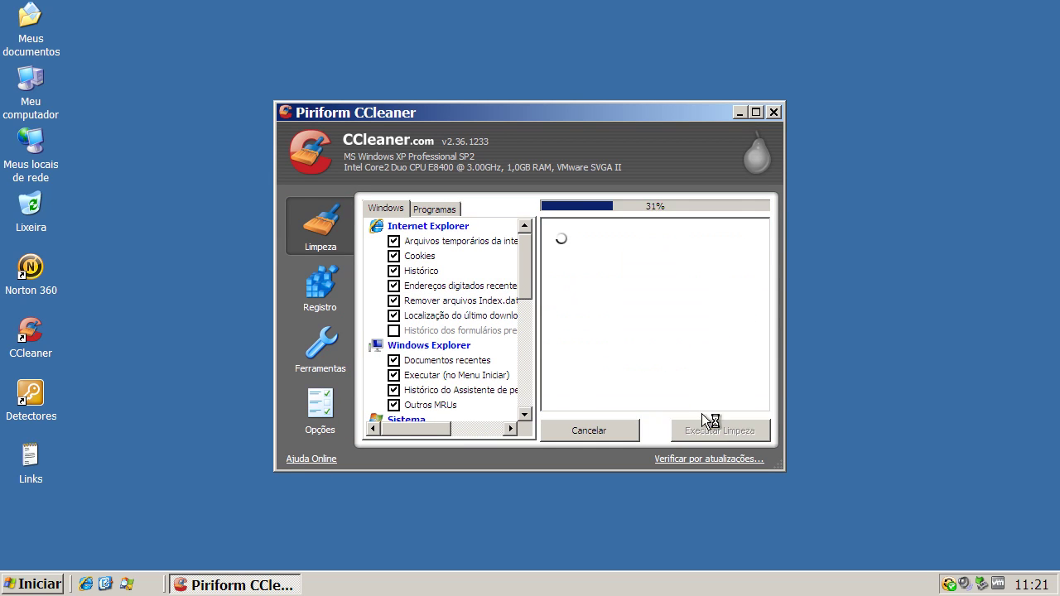
left_click(775, 113)
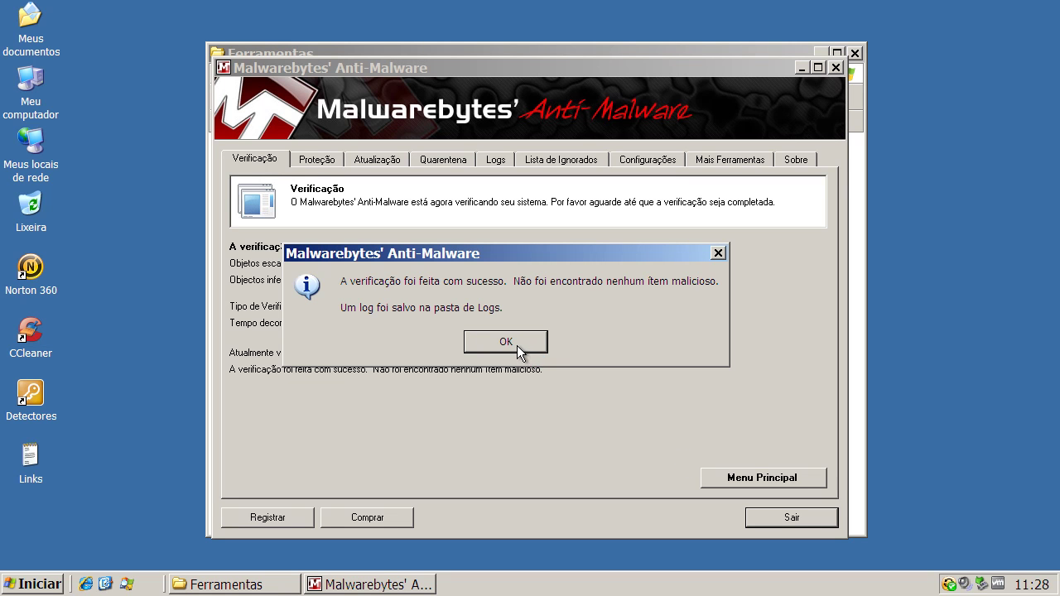
Step: Dismiss the completed Malwarebytes quick scan, exit the program, and start the portable SUPERAntiSpyware (SAS_78455402) from C:\Ferramentas
left_click(517, 348)
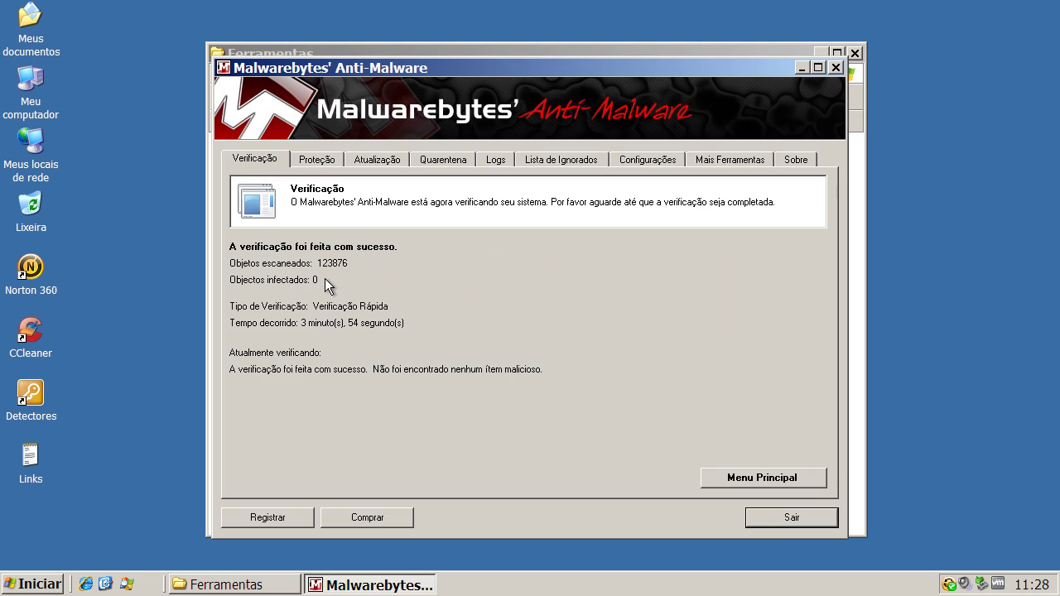
left_click(792, 517)
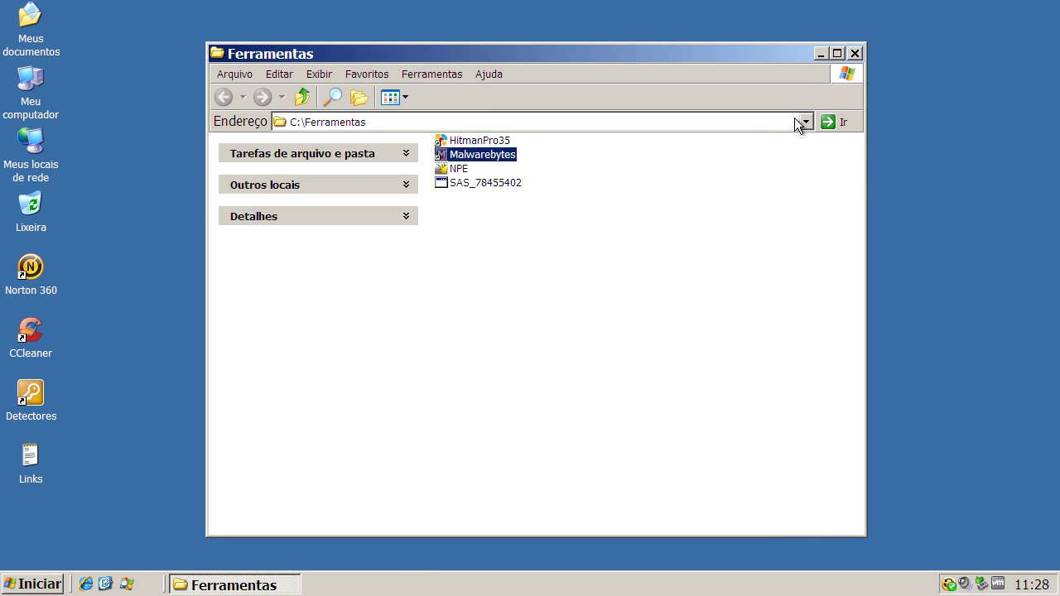
left_click(471, 182)
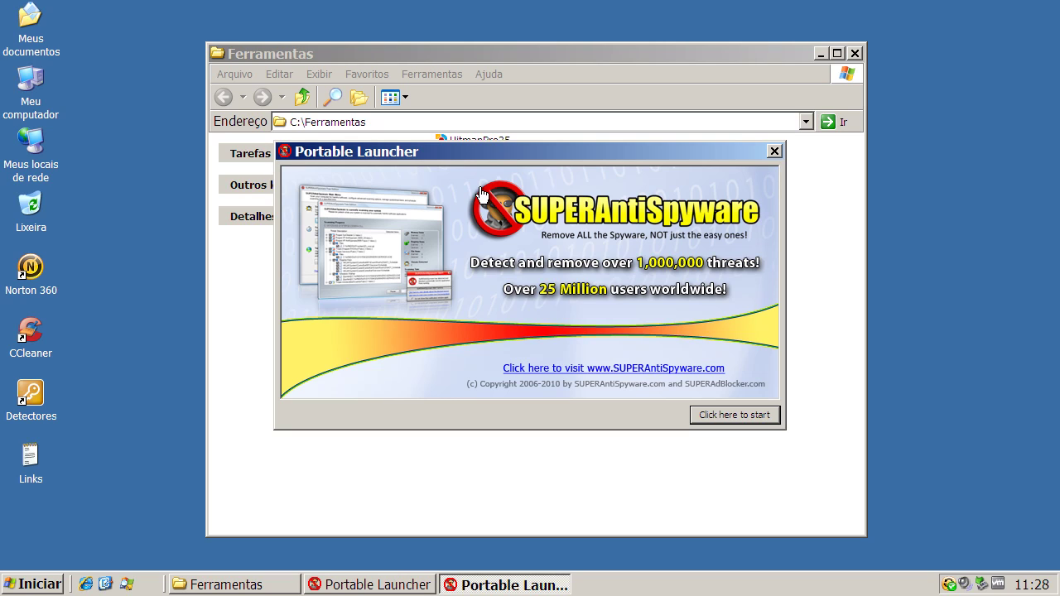
left_click(770, 417)
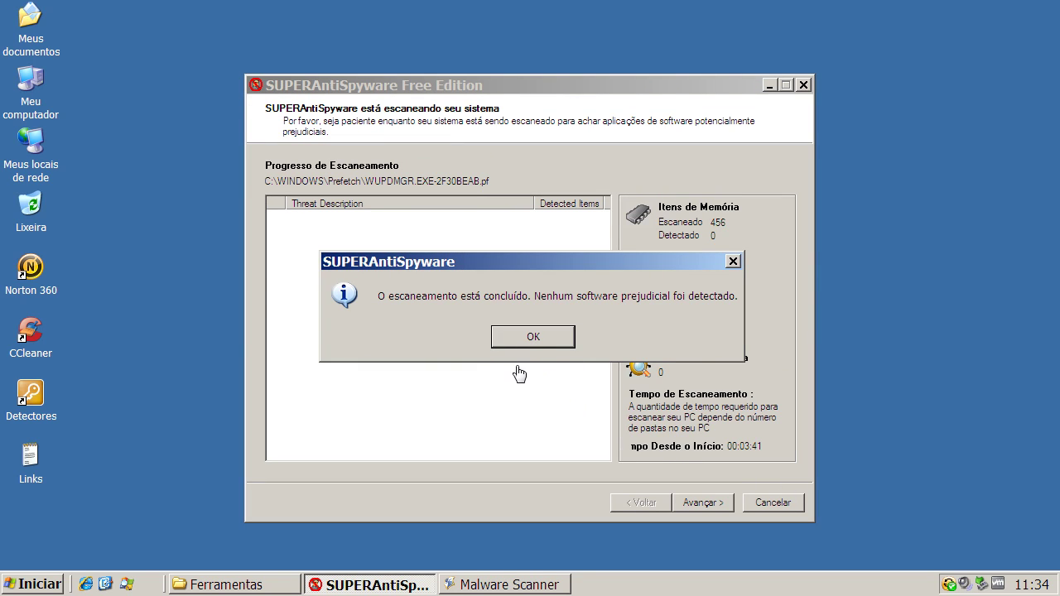
Step: Acknowledge the finished SUPERAntiSpyware scan, close it, and close the Online Armor malware scanner after its scan
left_click(523, 335)
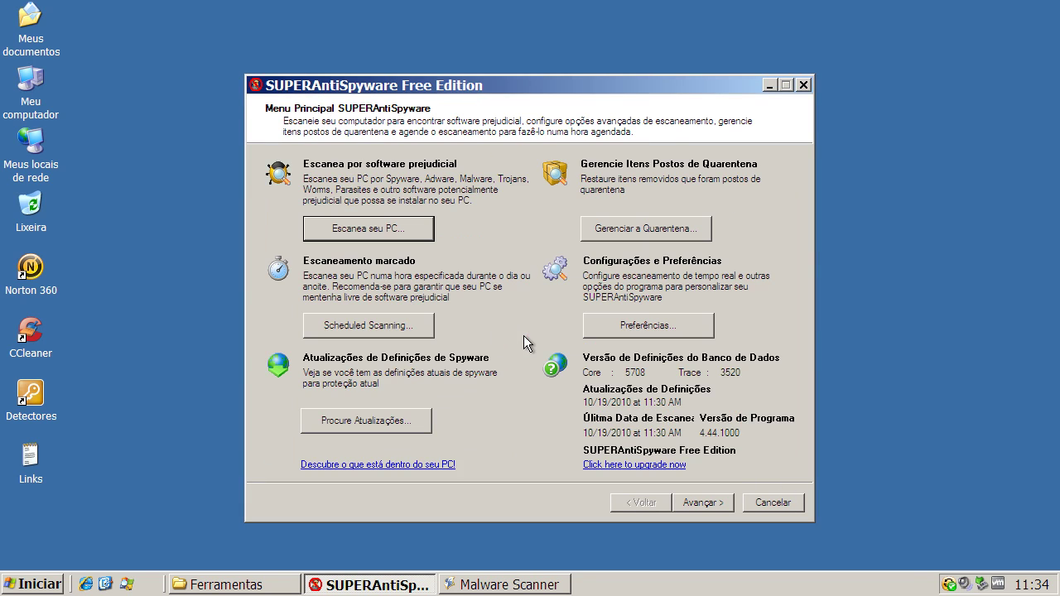
left_click(802, 85)
left_click(418, 590)
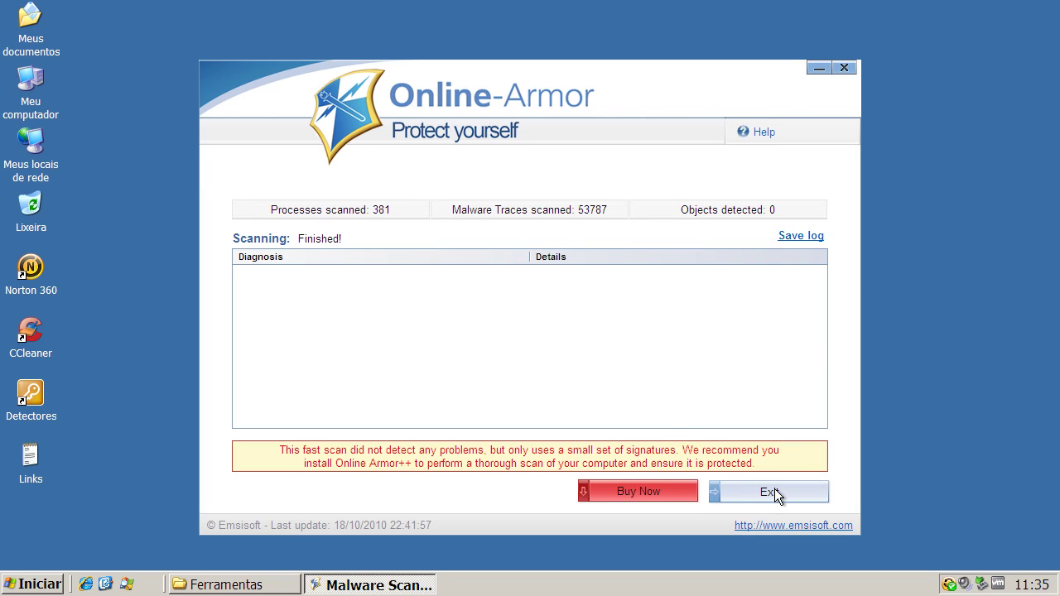
left_click(843, 68)
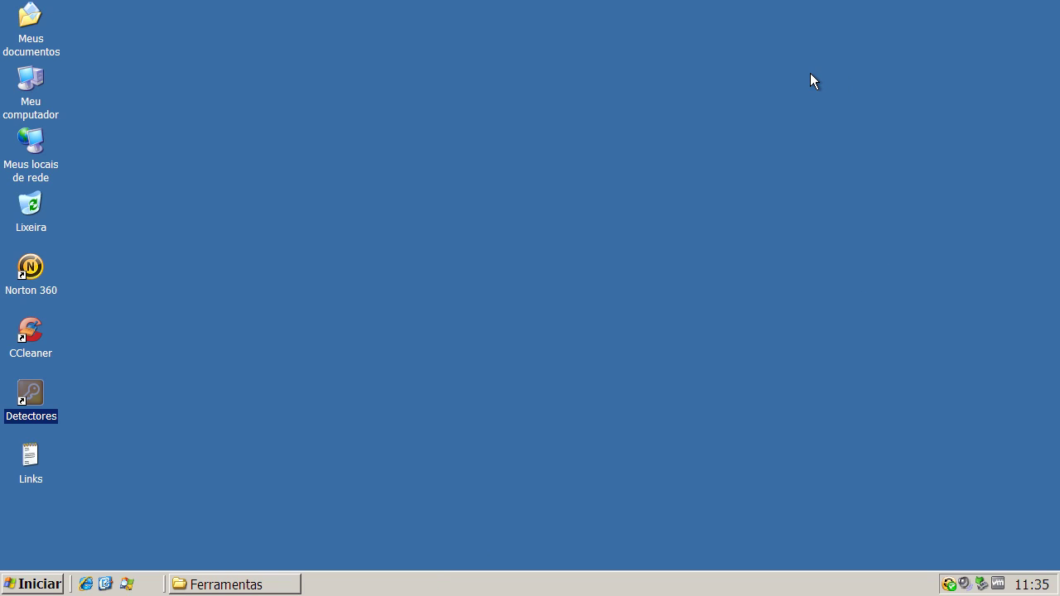
Step: Reopen the tools folder through the Detectores shortcut, run a HitmanPro35 scan, and close its results
left_click(39, 362)
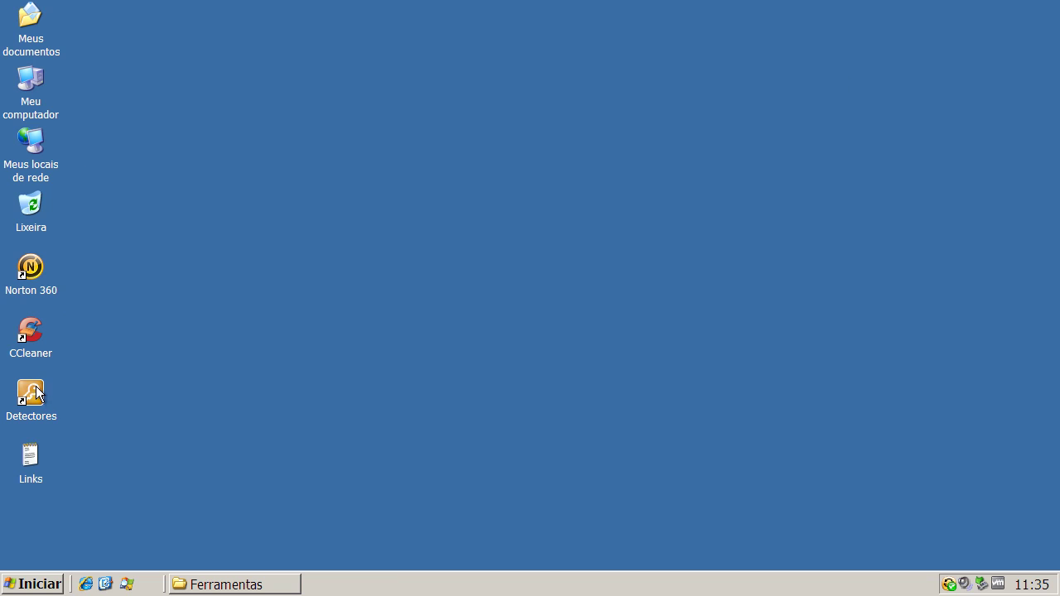
double_click(37, 393)
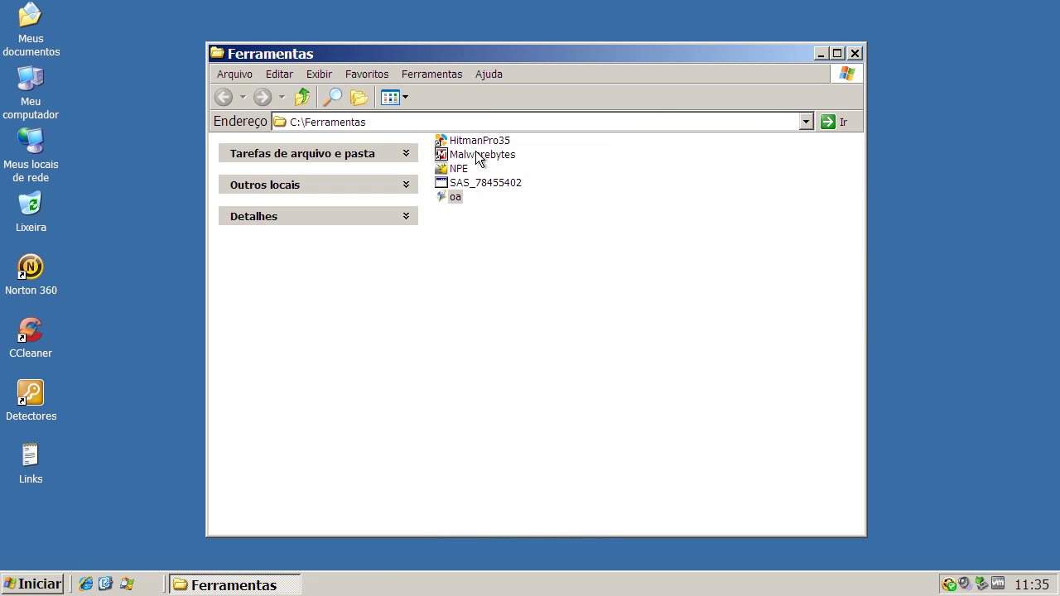
left_click(472, 145)
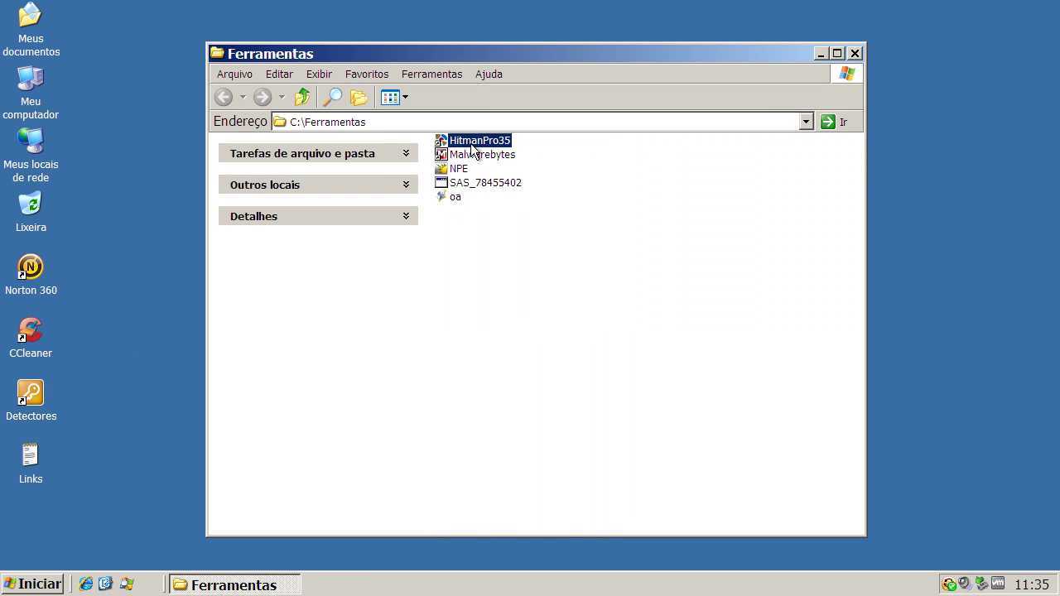
left_click(471, 144)
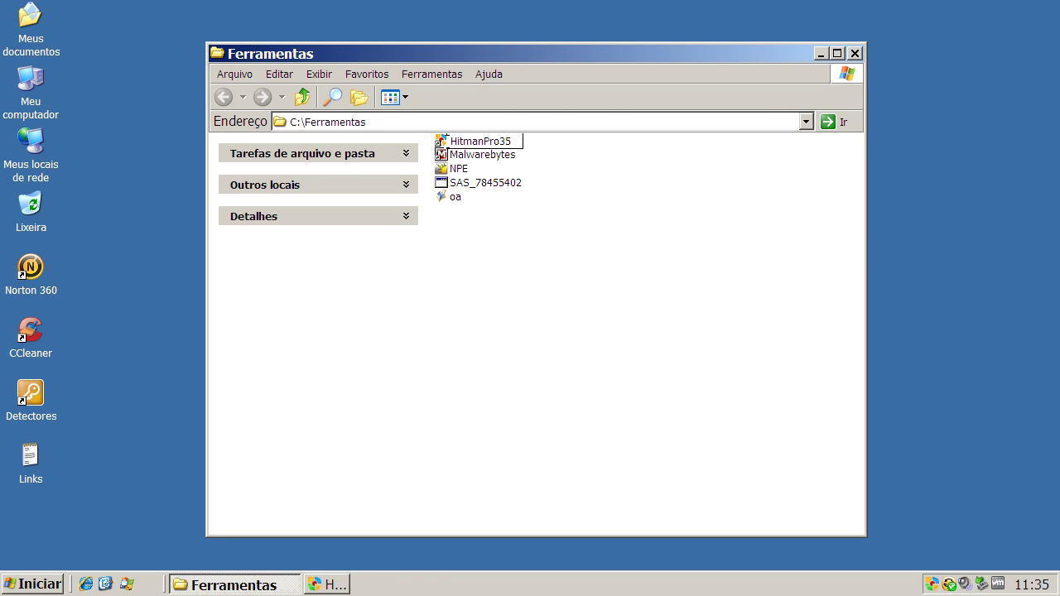
left_click(418, 586)
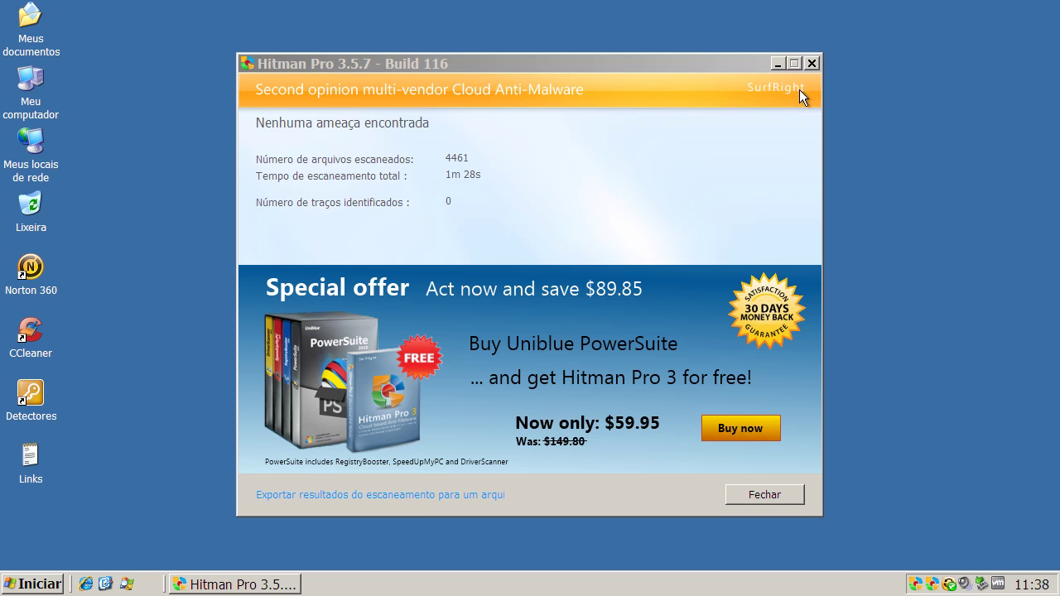
left_click(808, 63)
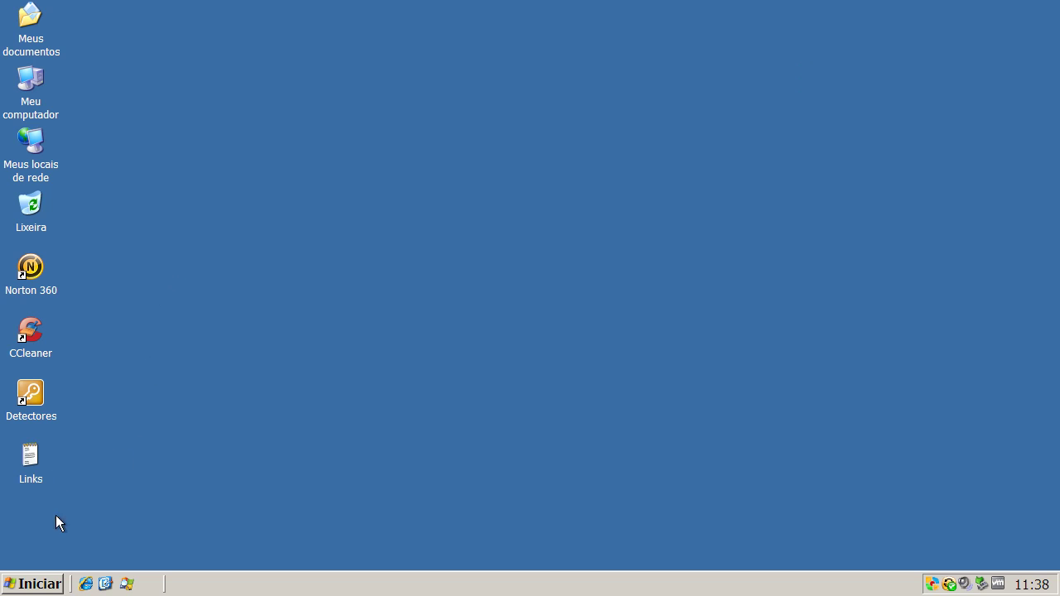
Step: Open Process Explorer, compare the memory use of Norton's two ccsvchst.exe processes, and close it
left_click(128, 585)
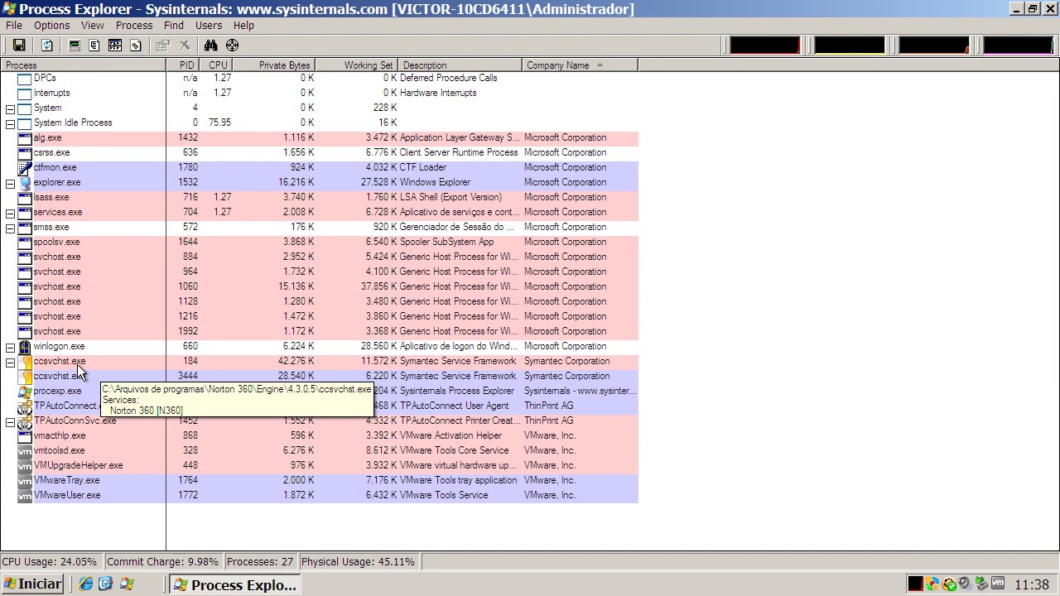
left_click(78, 365)
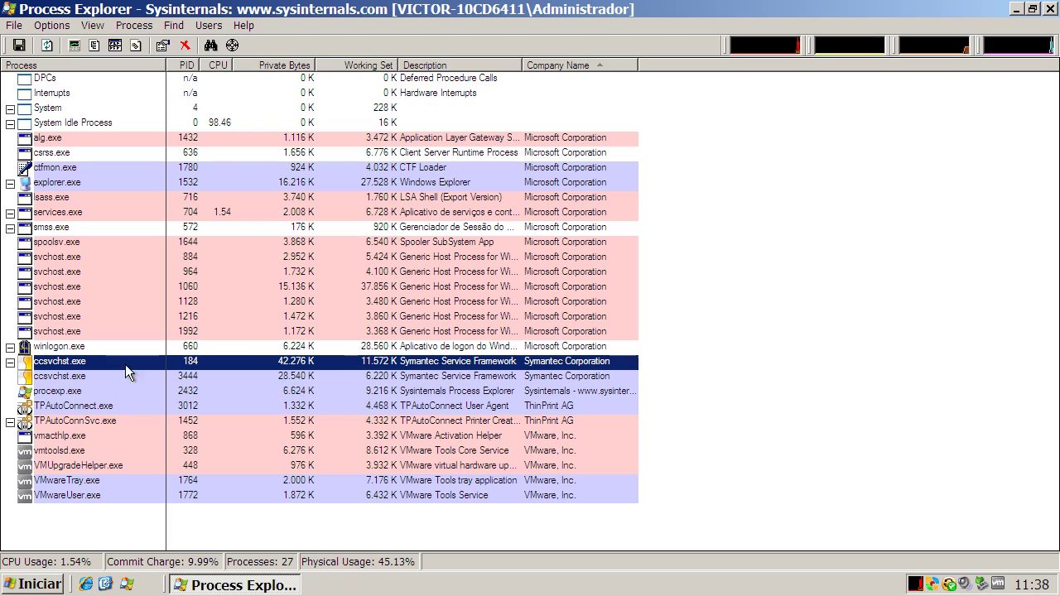
left_click(389, 381)
left_click(391, 365)
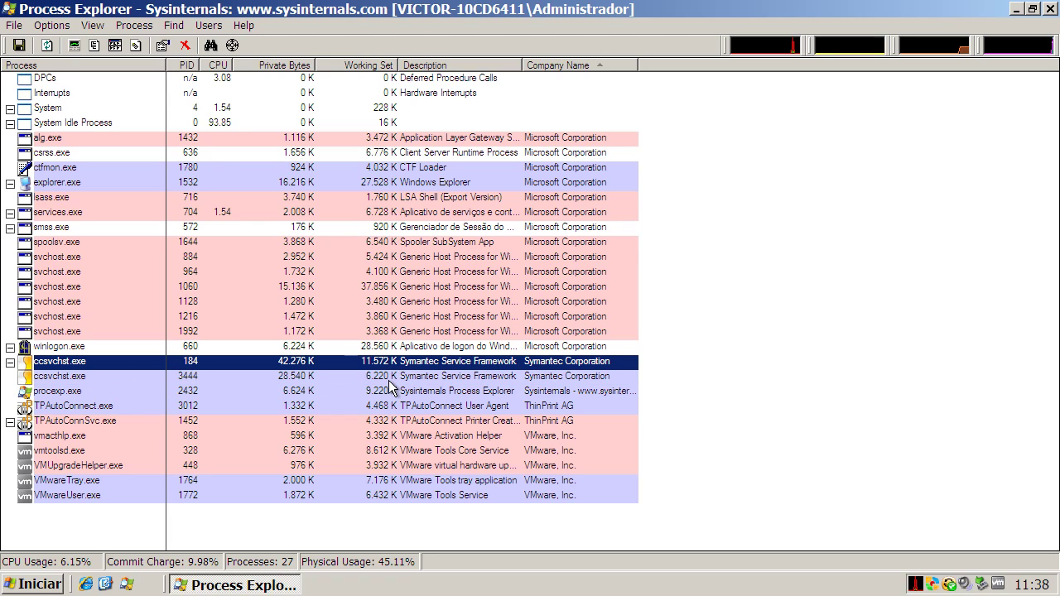
left_click(390, 380)
left_click(392, 364)
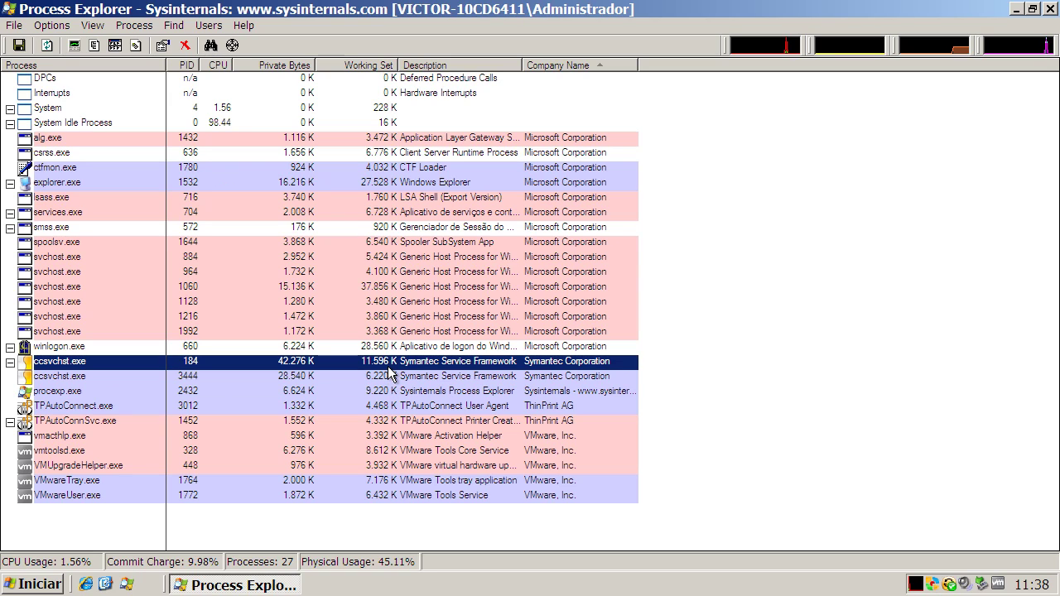
left_click(391, 378)
key("Up")
key("Down")
key("Up")
key("Down")
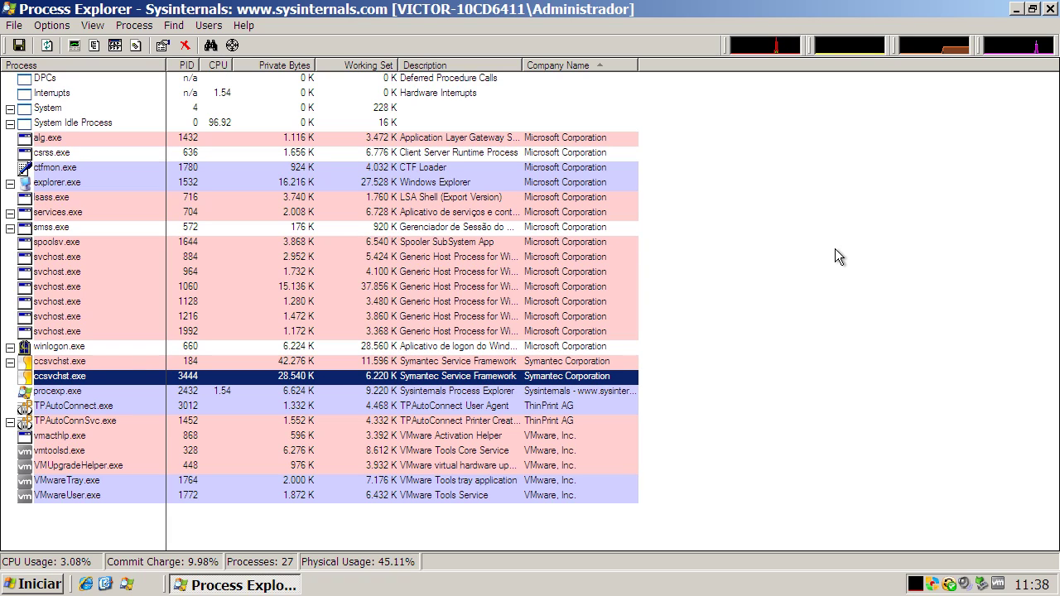
left_click(1050, 10)
Step: Reopen the Norton 360 main window and look over its PC tune-up and backup task options
double_click(949, 585)
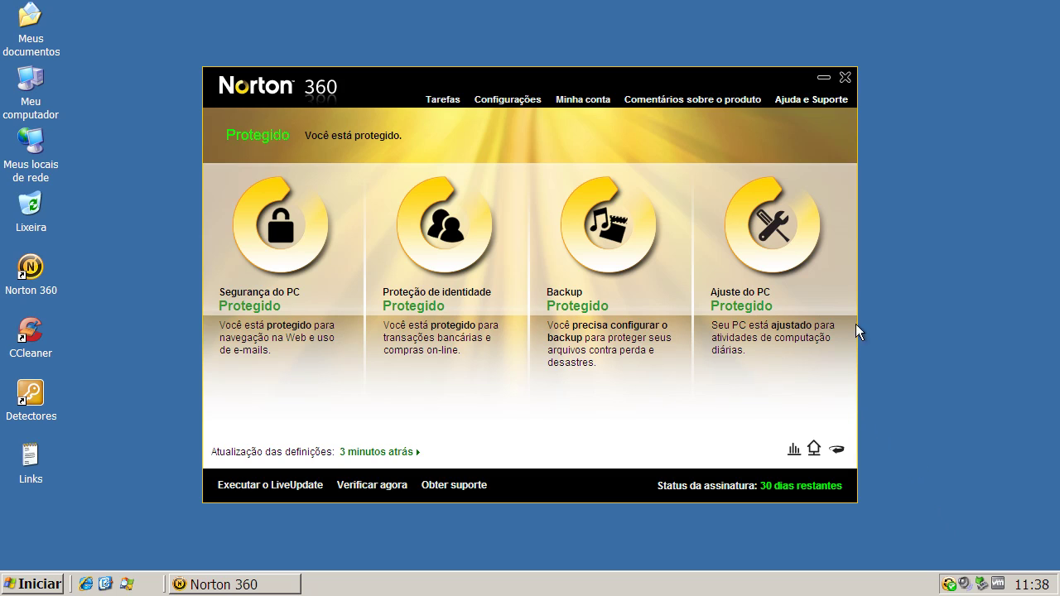
mouse_move(852, 312)
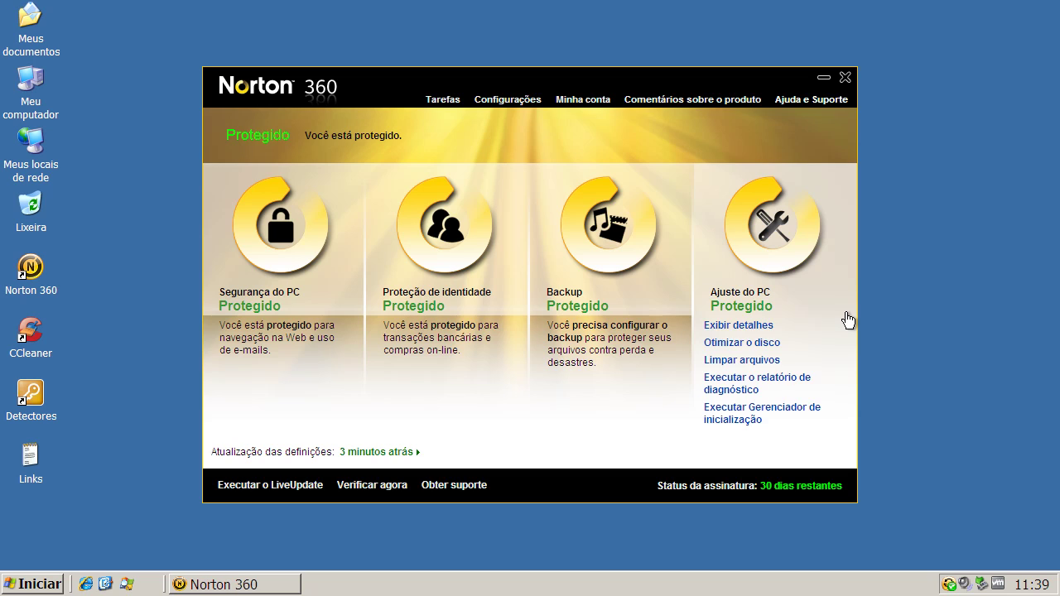
mouse_move(454, 180)
mouse_move(575, 295)
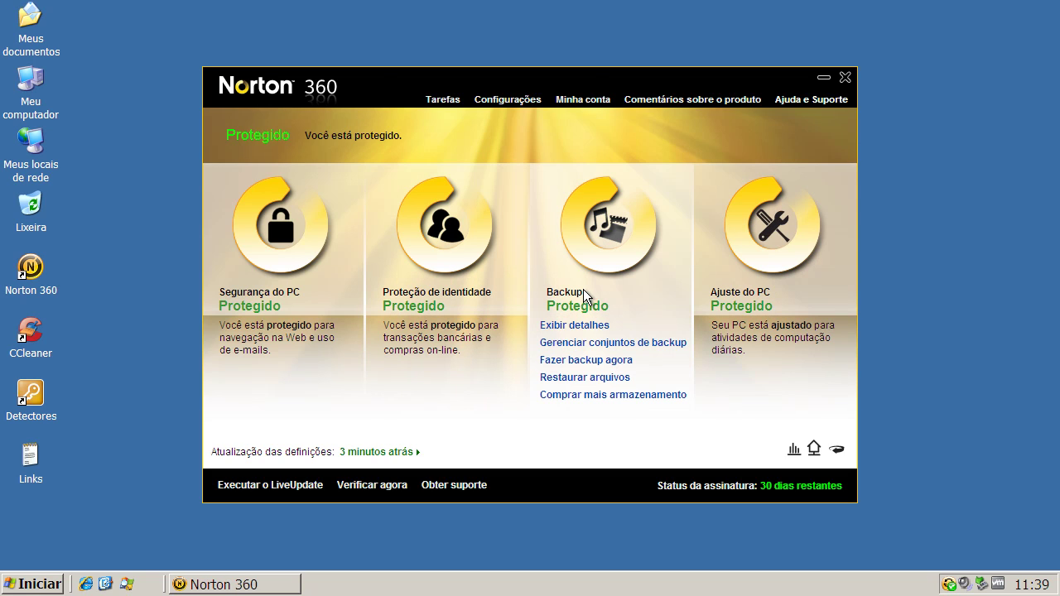